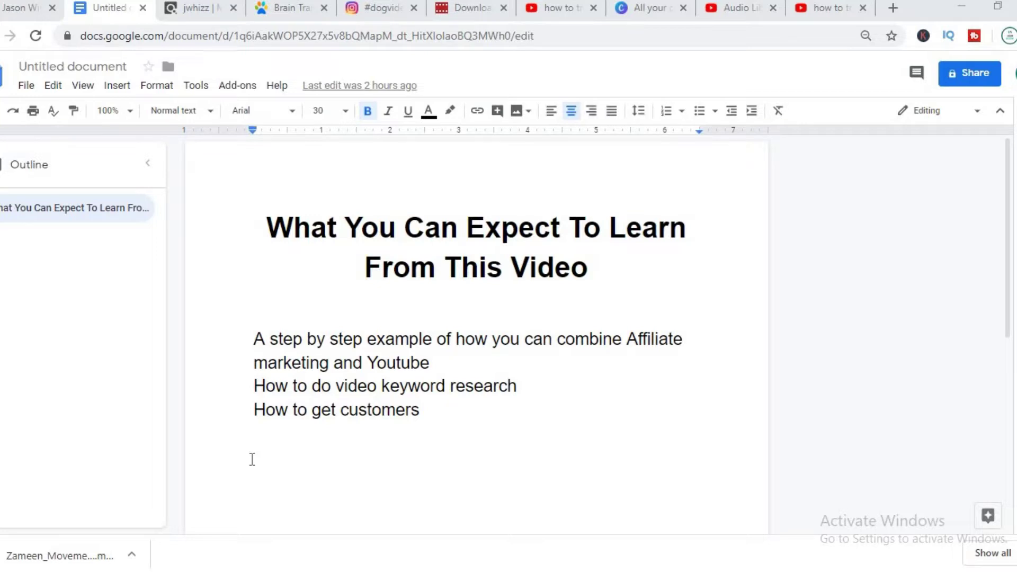
- Bring up the YouTube channel's home page in the browser
{"action": "left_click", "coordinate": [21, 9]}
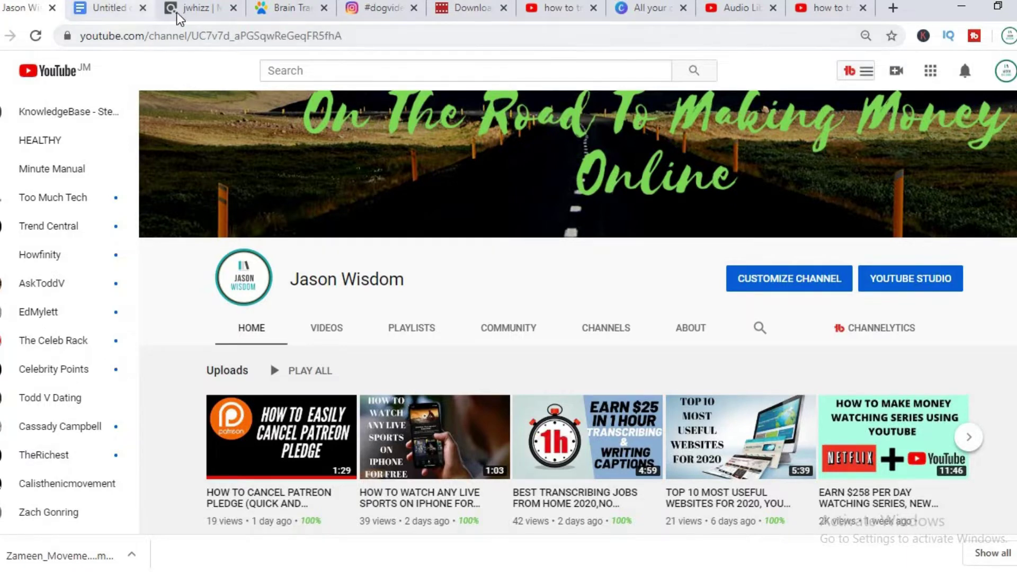
- Open ClickBank's Home & Garden category and find Brain Training For Dogs ($31.74 average sale, 135.63 gravity)
{"action": "left_click", "coordinate": [191, 9]}
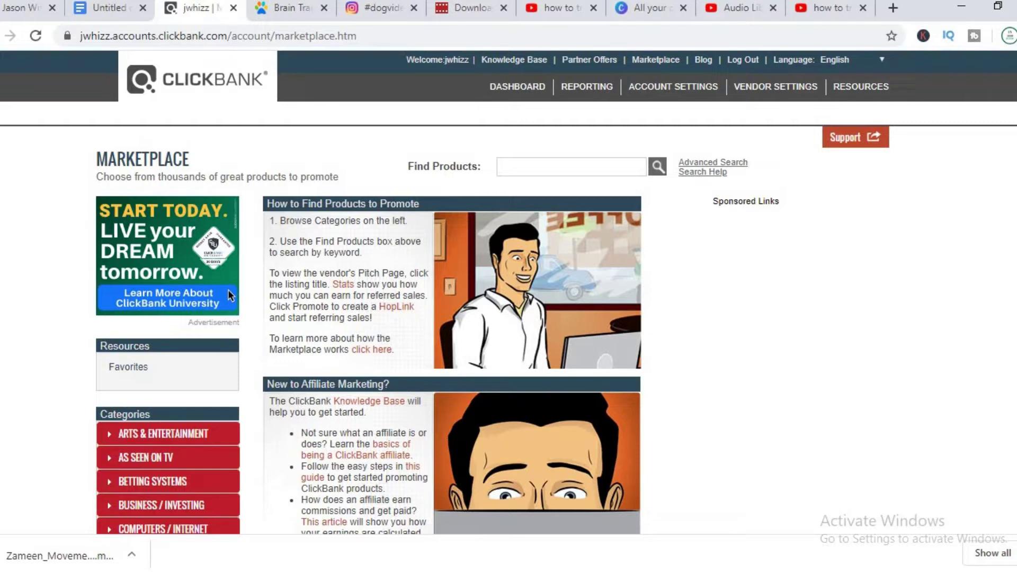
{"action": "scroll", "coordinate": [509, 291], "scroll_direction": "down", "scroll_amount": 4}
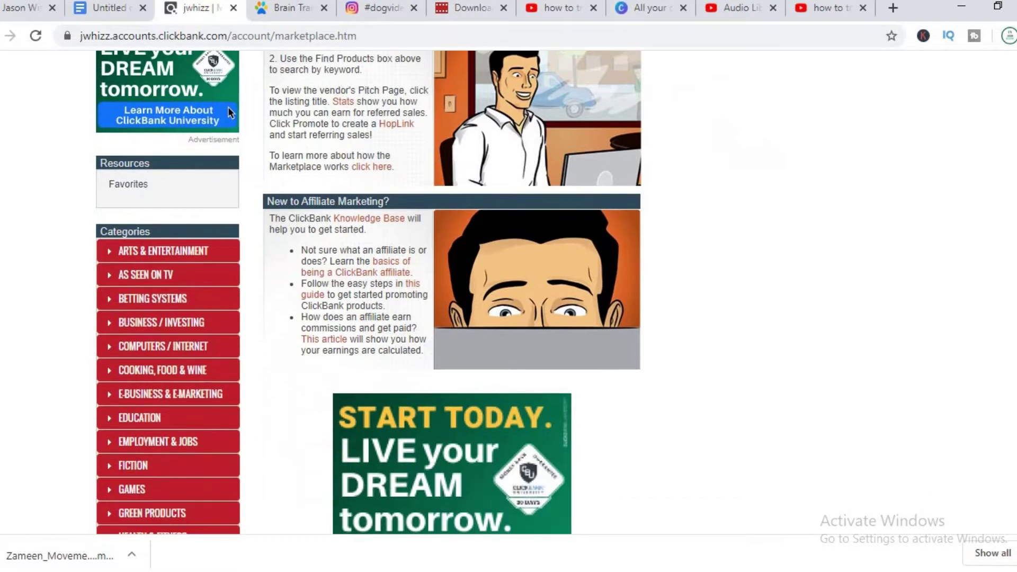
{"action": "scroll", "coordinate": [586, 362], "scroll_direction": "down", "scroll_amount": 2}
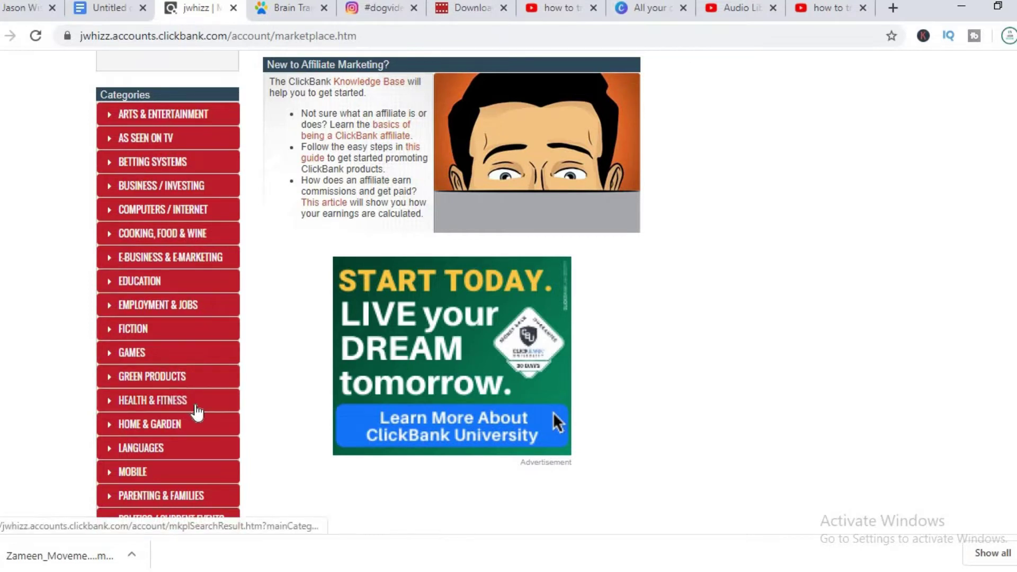
{"action": "left_click", "coordinate": [186, 422]}
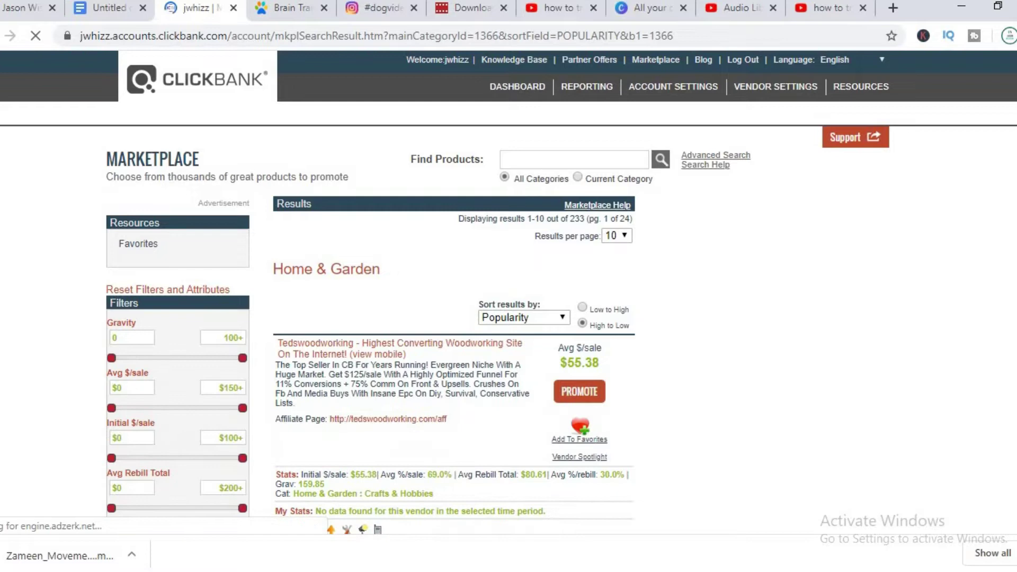
{"action": "scroll", "coordinate": [454, 292], "scroll_direction": "down", "scroll_amount": 5}
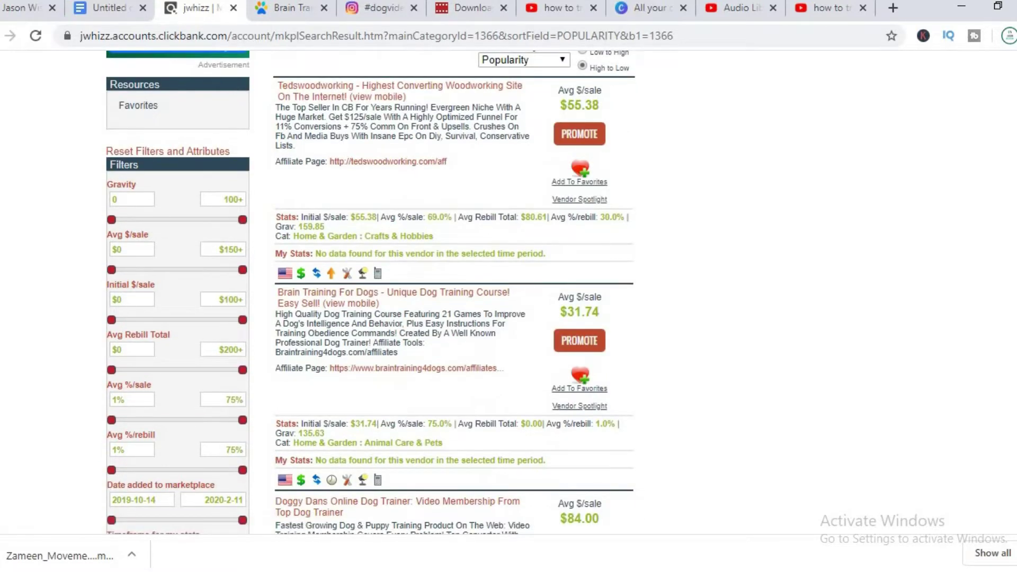
{"action": "scroll", "coordinate": [689, 230], "scroll_direction": "down", "scroll_amount": 1}
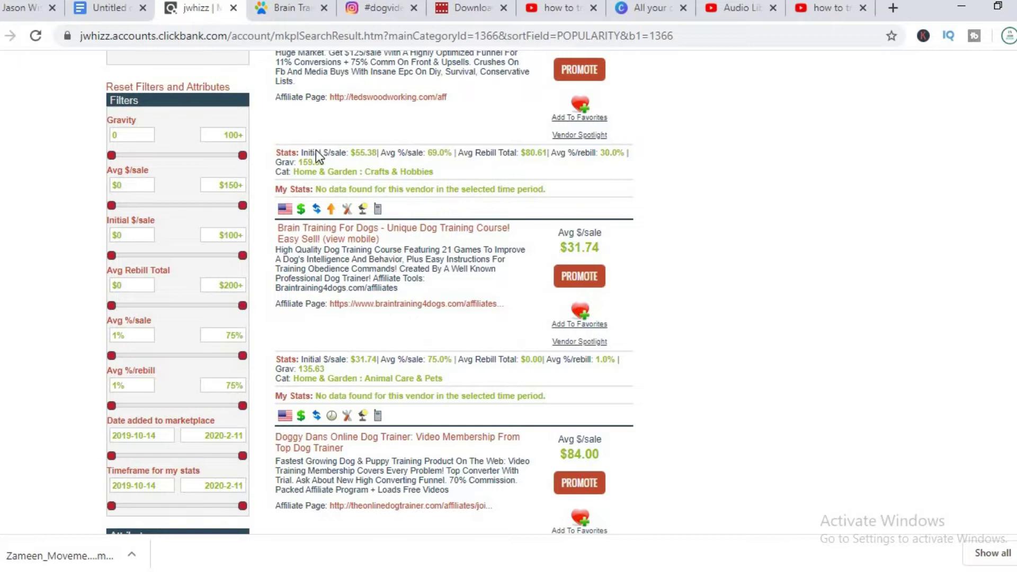
- Switch to the Brain Training for Dogs sales page and read through its pitch and modules
{"action": "left_click", "coordinate": [287, 8]}
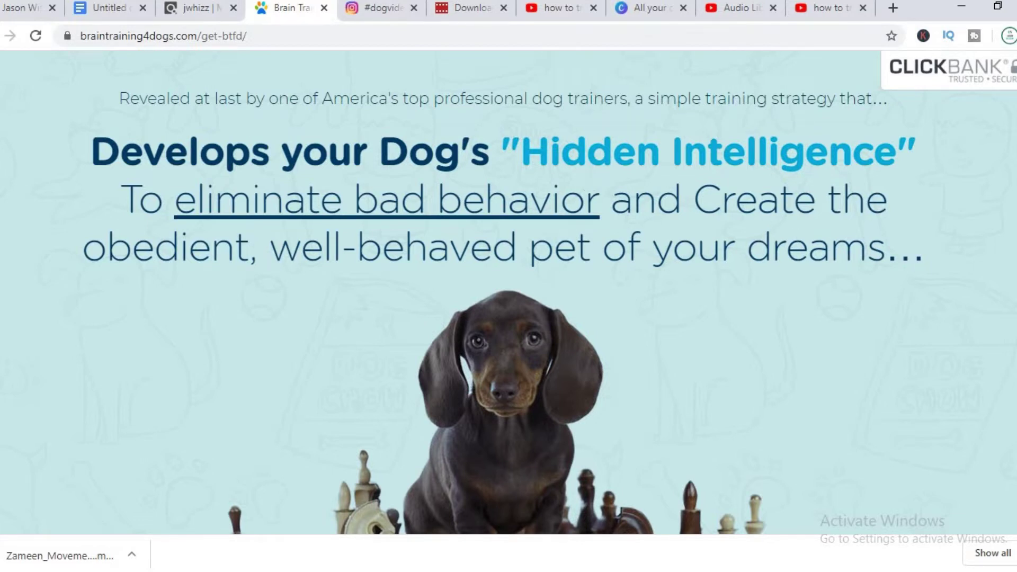
{"action": "scroll", "coordinate": [508, 292], "scroll_direction": "down", "scroll_amount": 12}
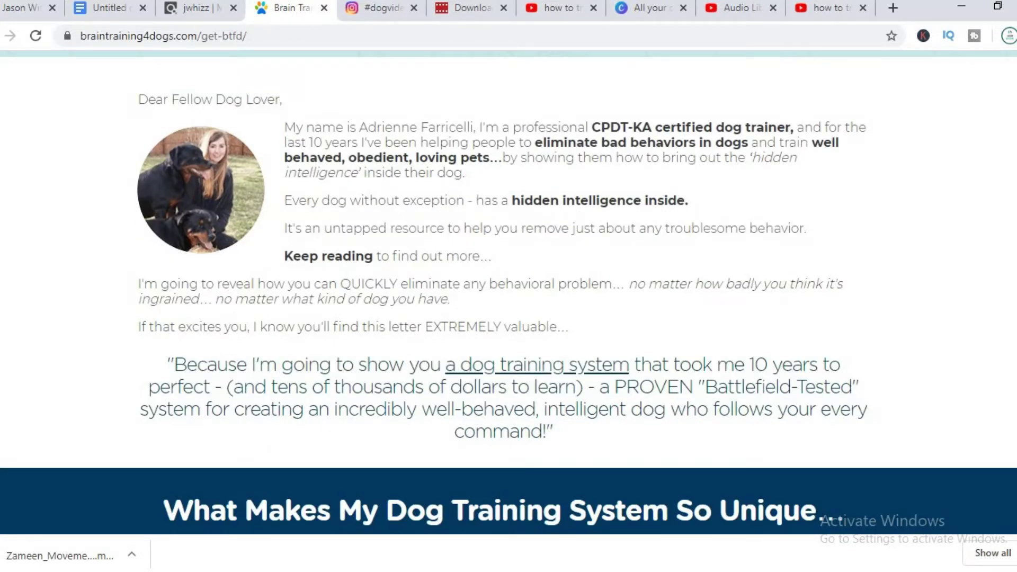
{"action": "scroll", "coordinate": [509, 292], "scroll_direction": "down", "scroll_amount": 6}
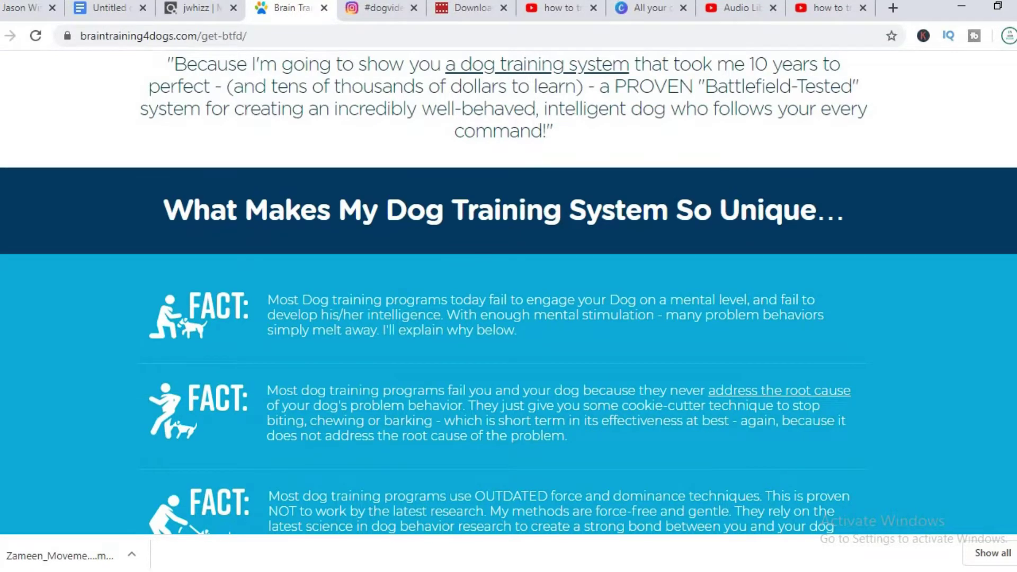
{"action": "scroll", "coordinate": [509, 291], "scroll_direction": "down", "scroll_amount": 5}
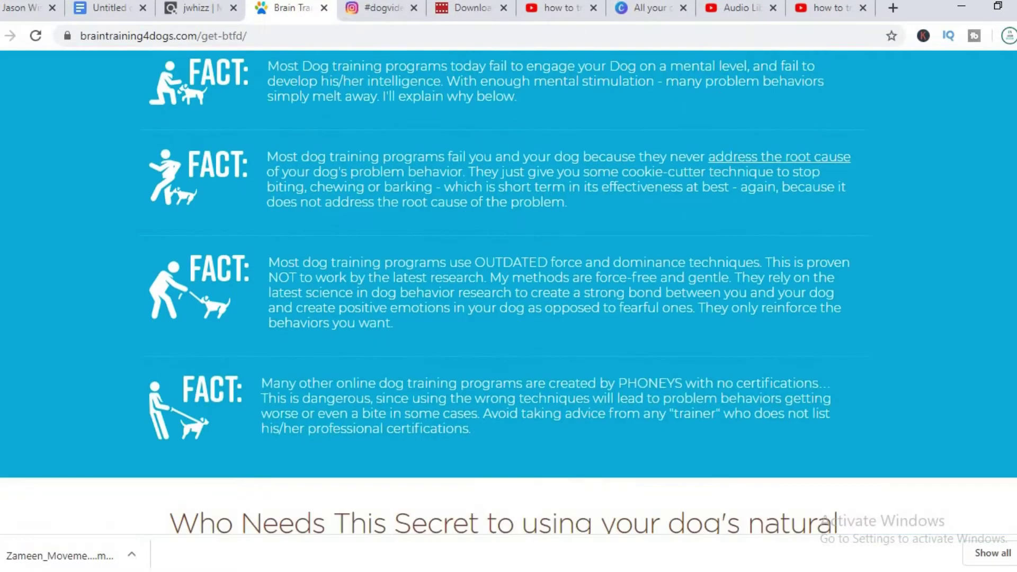
{"action": "scroll", "coordinate": [508, 291], "scroll_direction": "down", "scroll_amount": 1}
{"action": "scroll", "coordinate": [508, 292], "scroll_direction": "down", "scroll_amount": 6}
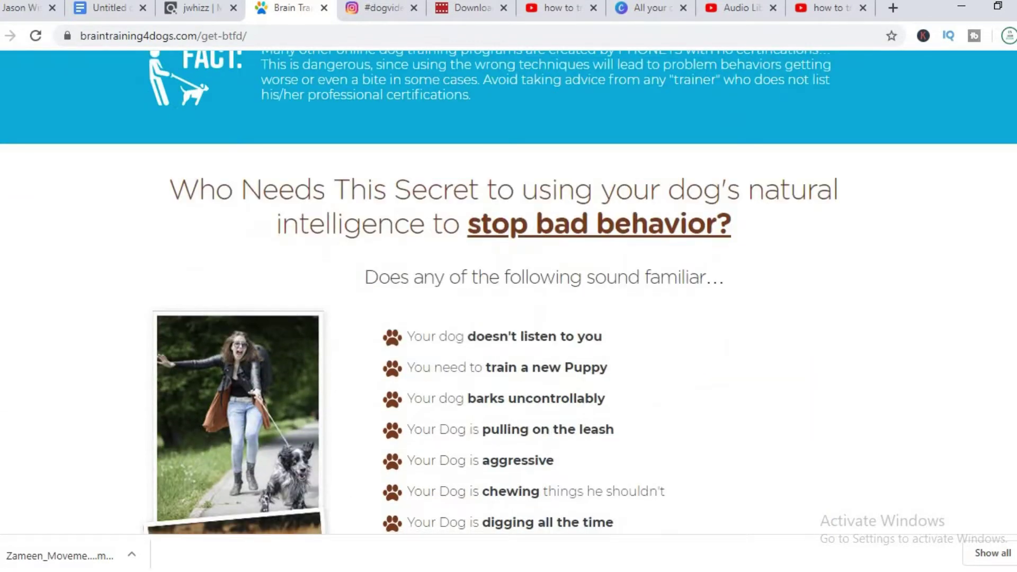
{"action": "scroll", "coordinate": [508, 291], "scroll_direction": "down", "scroll_amount": 5}
{"action": "scroll", "coordinate": [508, 292], "scroll_direction": "down", "scroll_amount": 4}
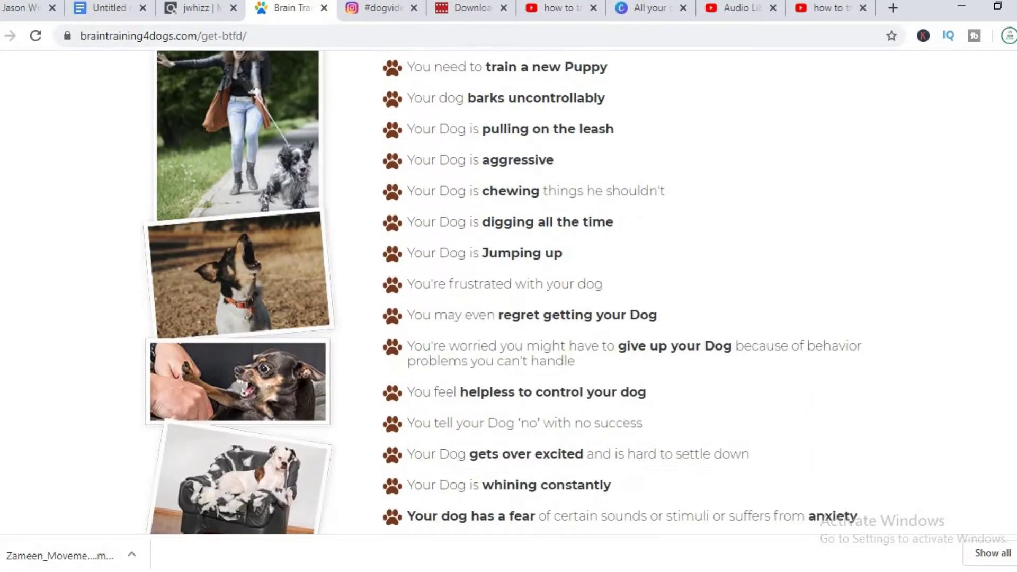
{"action": "scroll", "coordinate": [508, 291], "scroll_direction": "down", "scroll_amount": 8}
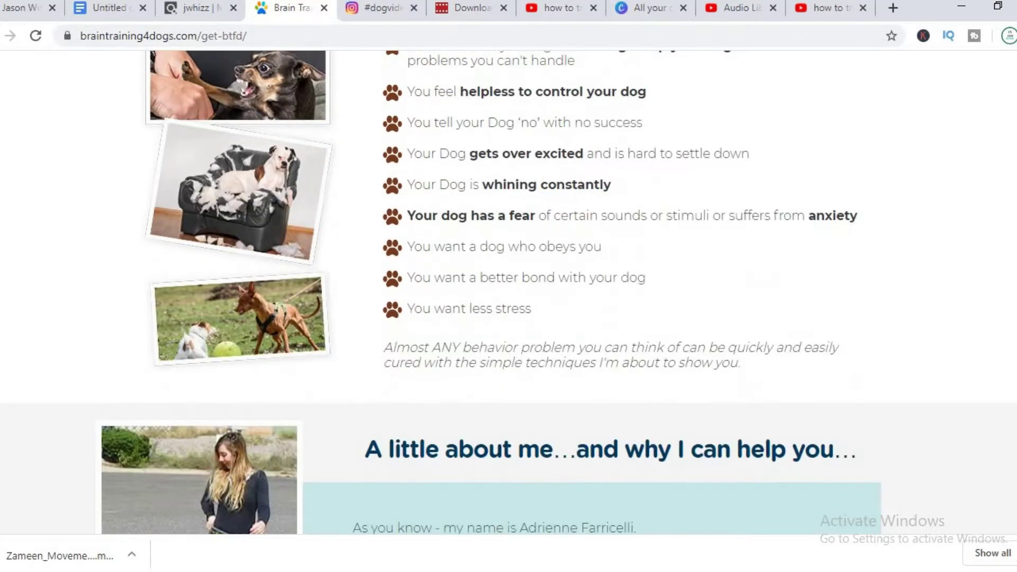
{"action": "scroll", "coordinate": [508, 291], "scroll_direction": "down", "scroll_amount": 1}
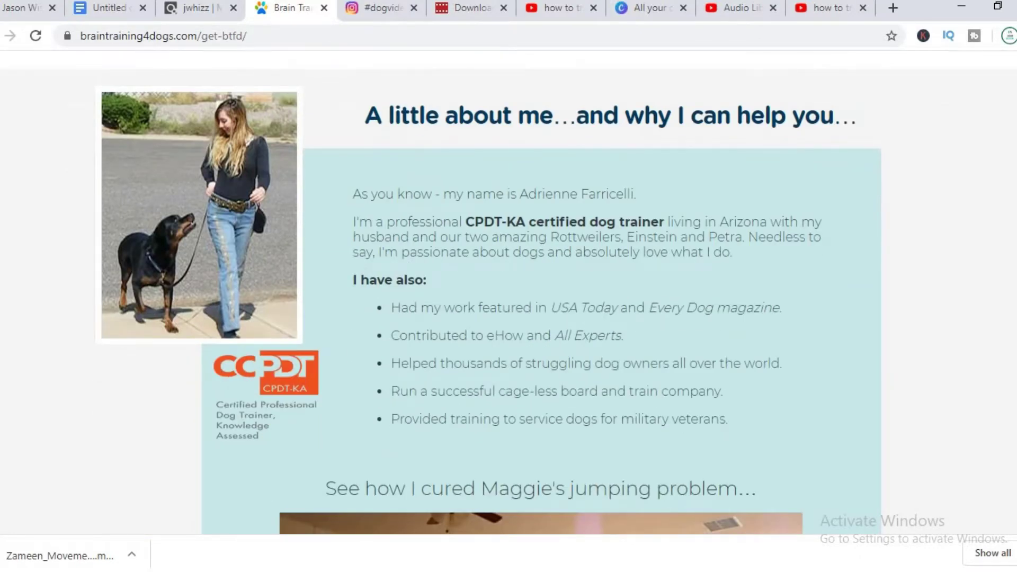
{"action": "scroll", "coordinate": [509, 291], "scroll_direction": "down", "scroll_amount": 7}
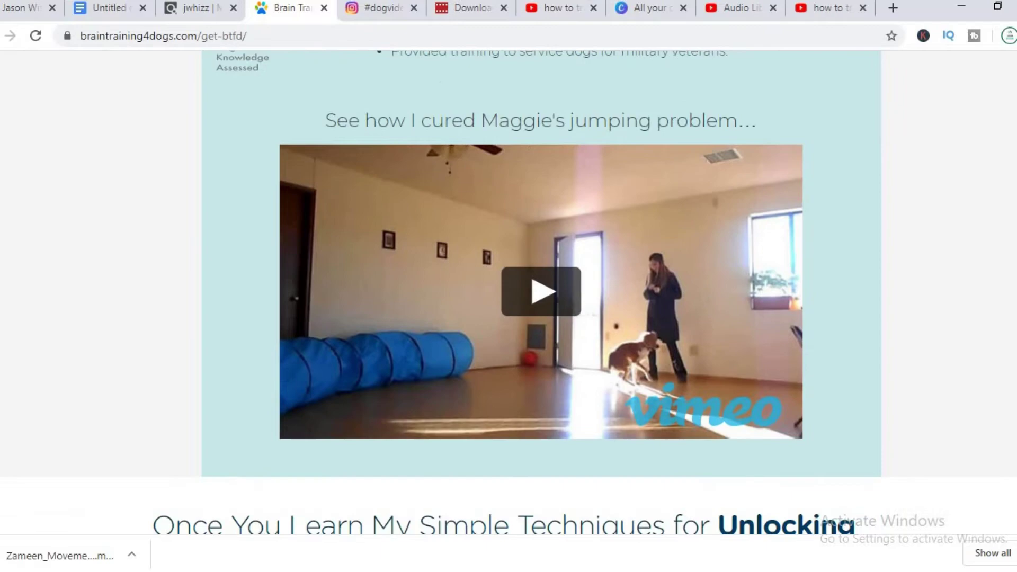
{"action": "scroll", "coordinate": [508, 292], "scroll_direction": "down", "scroll_amount": 15}
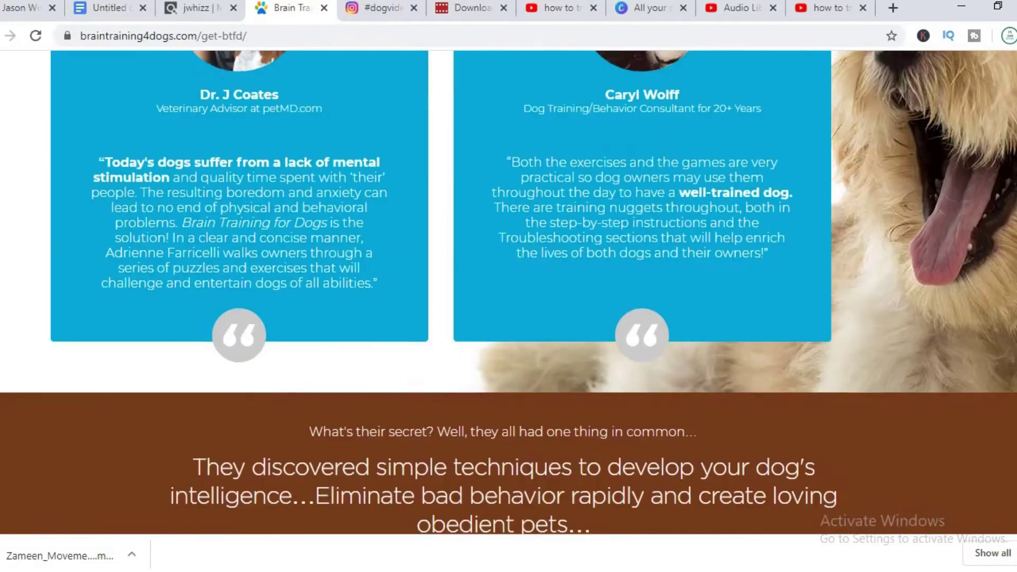
{"action": "scroll", "coordinate": [508, 291], "scroll_direction": "down", "scroll_amount": 20}
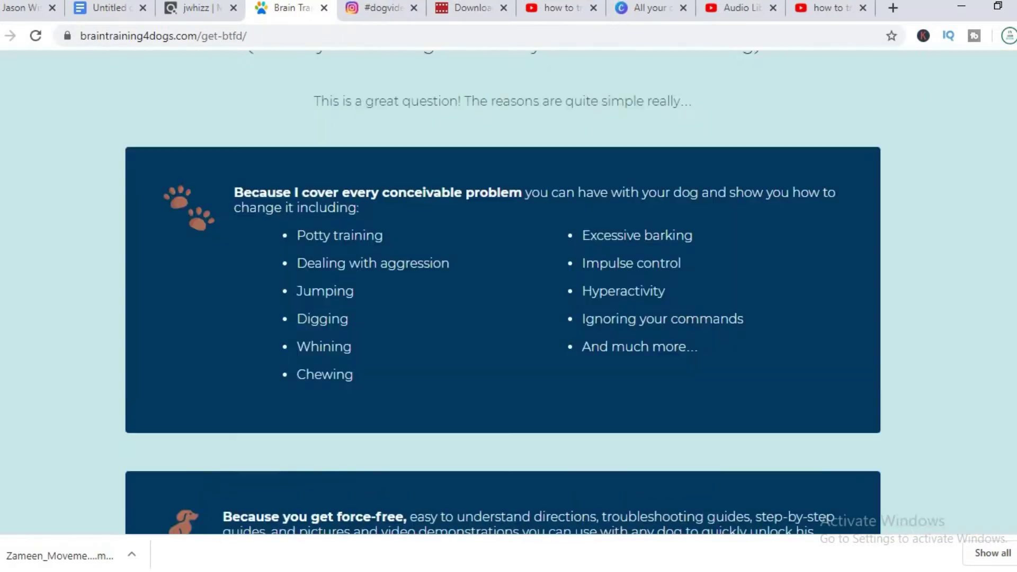
{"action": "scroll", "coordinate": [508, 291], "scroll_direction": "down", "scroll_amount": 10}
{"action": "scroll", "coordinate": [508, 291], "scroll_direction": "down", "scroll_amount": 20}
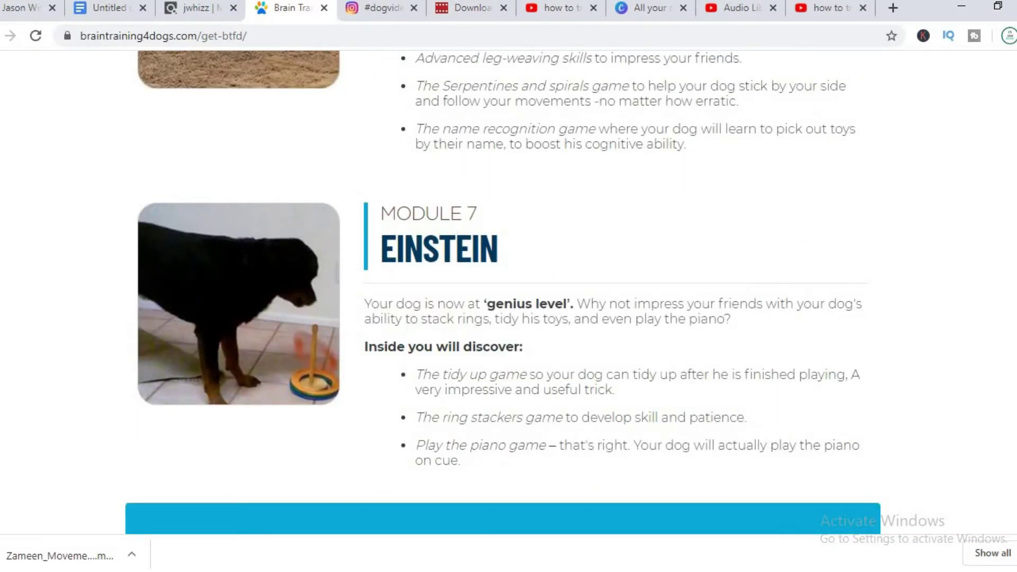
- Scroll back up to the Brain Training for Dogs product banner
{"action": "scroll", "coordinate": [508, 291], "scroll_direction": "up", "scroll_amount": 20}
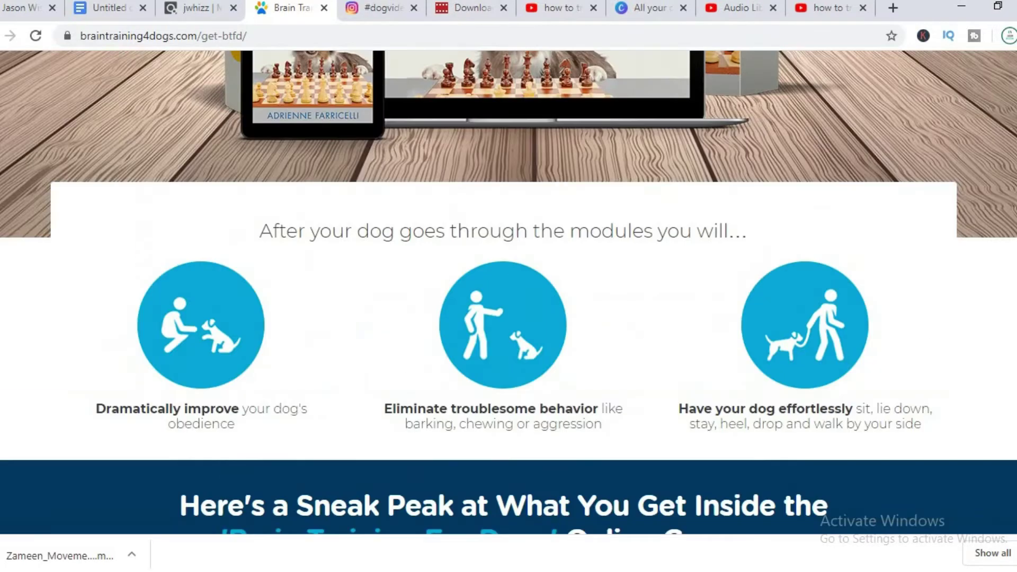
{"action": "scroll", "coordinate": [509, 291], "scroll_direction": "up", "scroll_amount": 5}
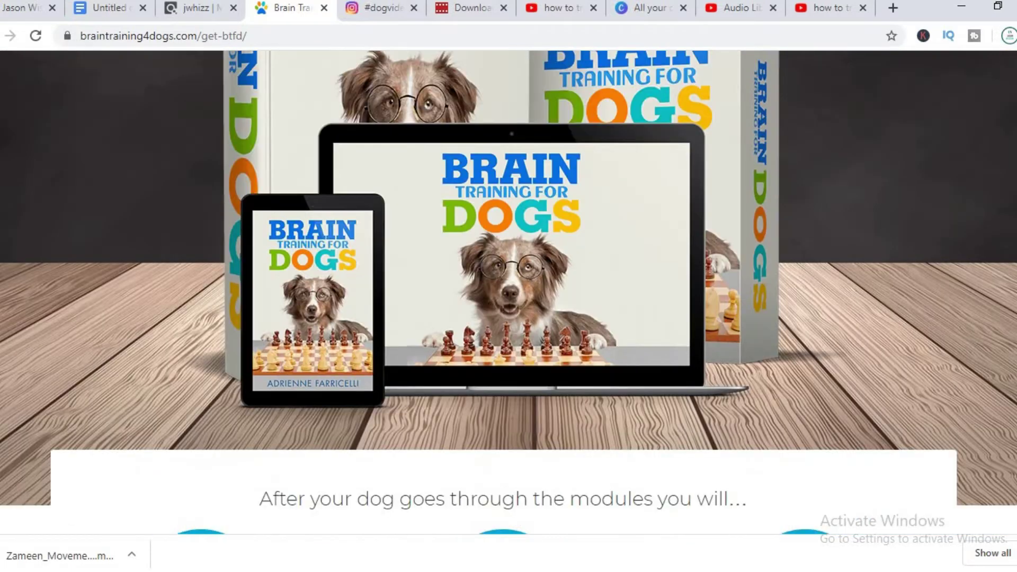
{"action": "scroll", "coordinate": [509, 291], "scroll_direction": "up", "scroll_amount": 4}
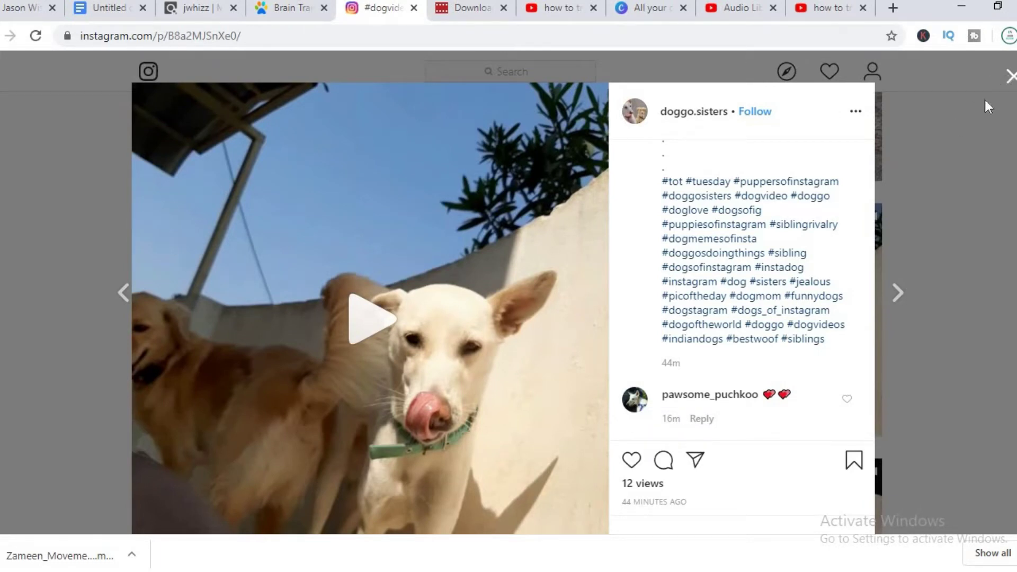
- Close the dog post overlay and browse the #dogvideos Most recent grid for clips
{"action": "left_click", "coordinate": [961, 132]}
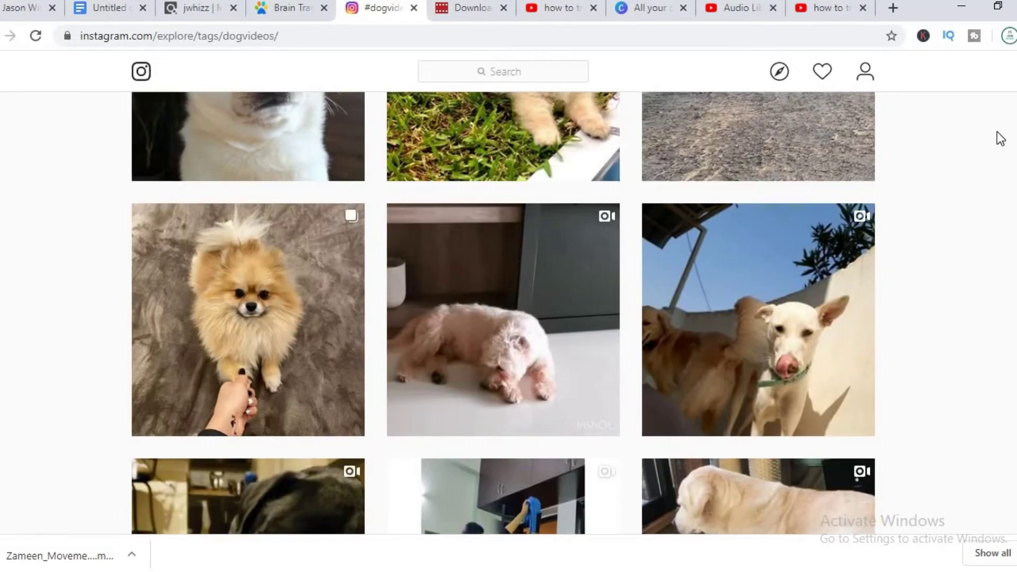
{"action": "scroll", "coordinate": [503, 312], "scroll_direction": "up", "scroll_amount": 9}
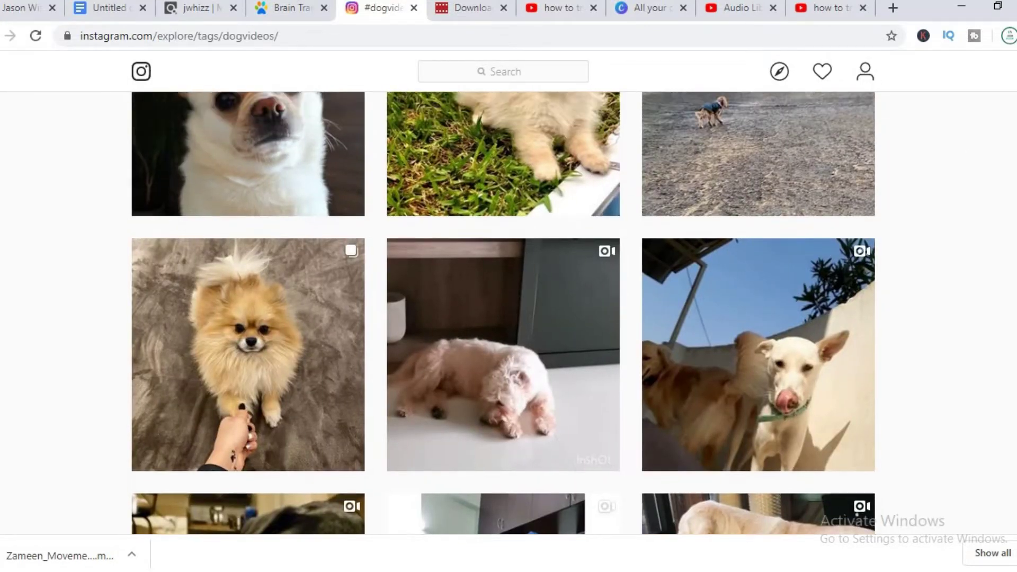
{"action": "scroll", "coordinate": [504, 313], "scroll_direction": "up", "scroll_amount": 3}
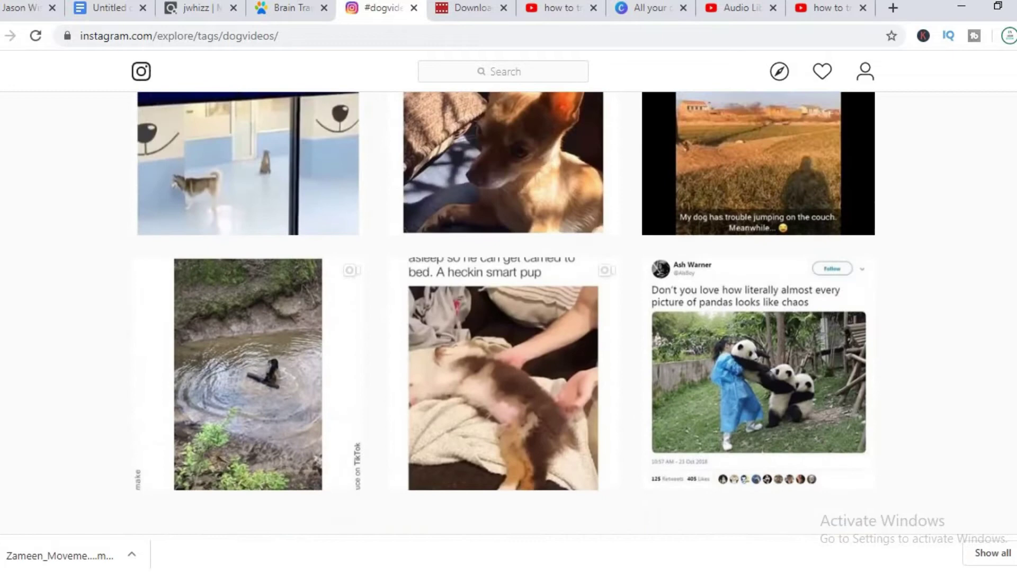
{"action": "scroll", "coordinate": [504, 312], "scroll_direction": "down", "scroll_amount": 6}
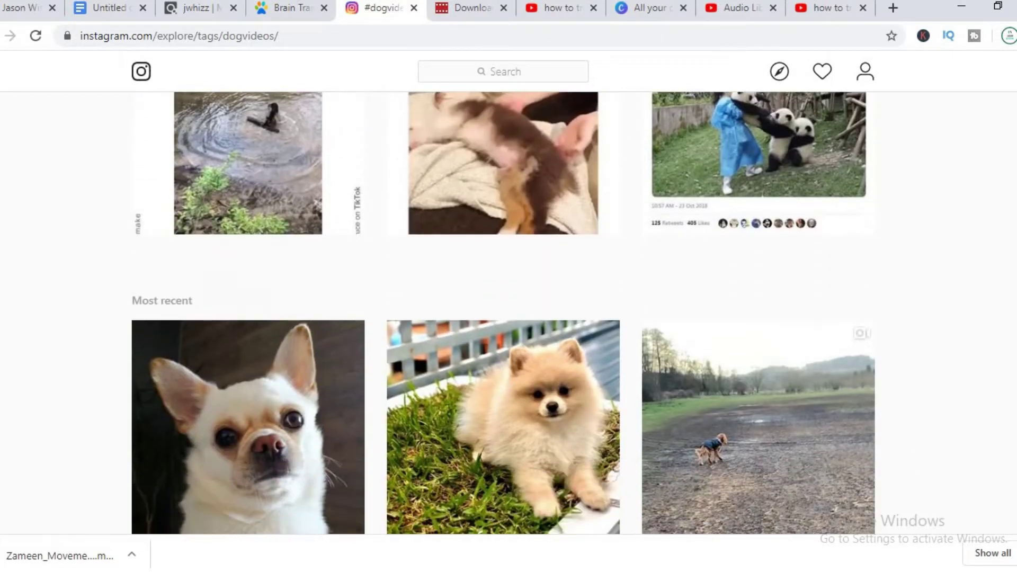
{"action": "scroll", "coordinate": [503, 313], "scroll_direction": "down", "scroll_amount": 2}
{"action": "scroll", "coordinate": [503, 312], "scroll_direction": "down", "scroll_amount": 3}
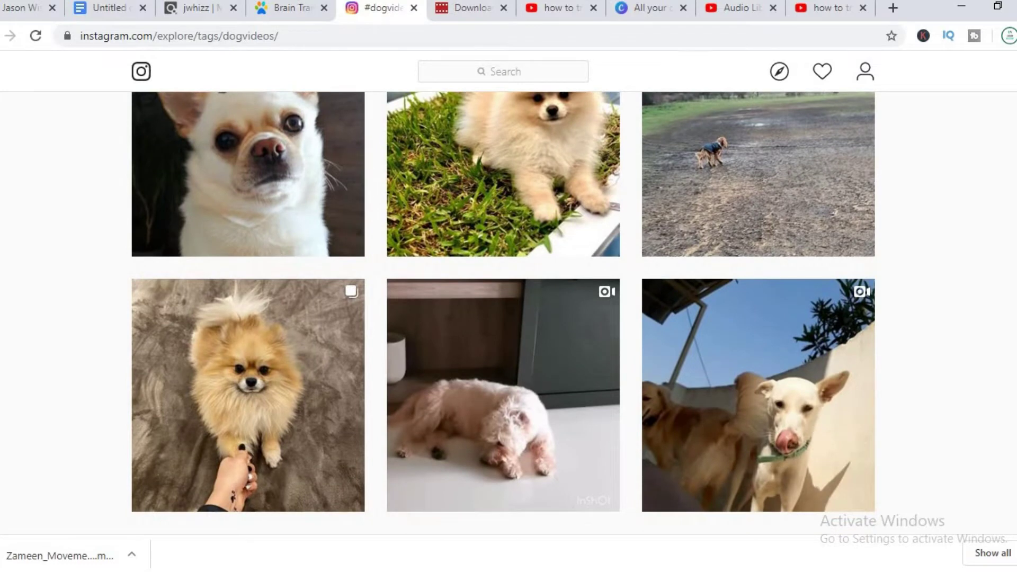
{"action": "scroll", "coordinate": [503, 312], "scroll_direction": "down", "scroll_amount": 2}
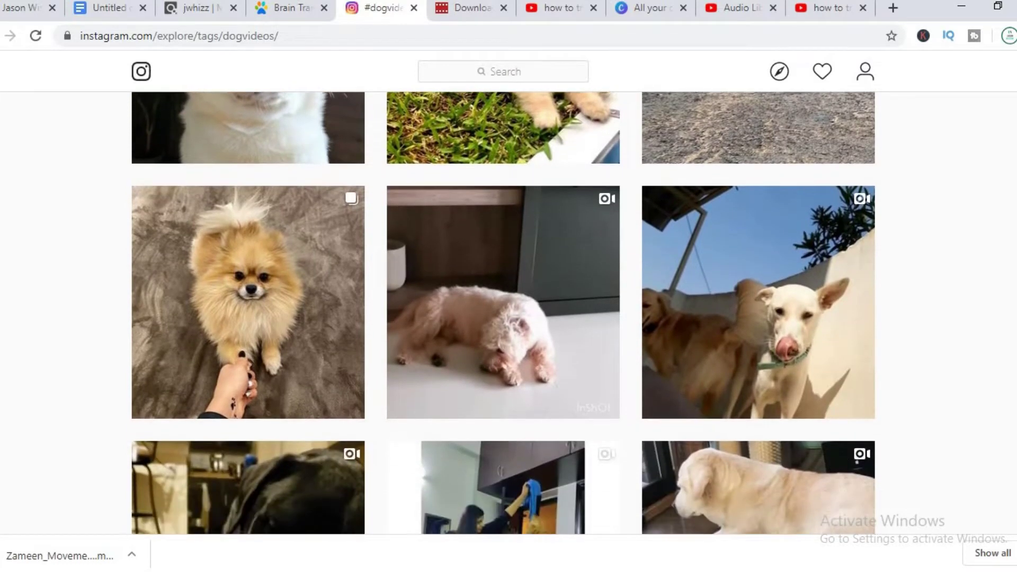
{"action": "scroll", "coordinate": [503, 313], "scroll_direction": "down", "scroll_amount": 2}
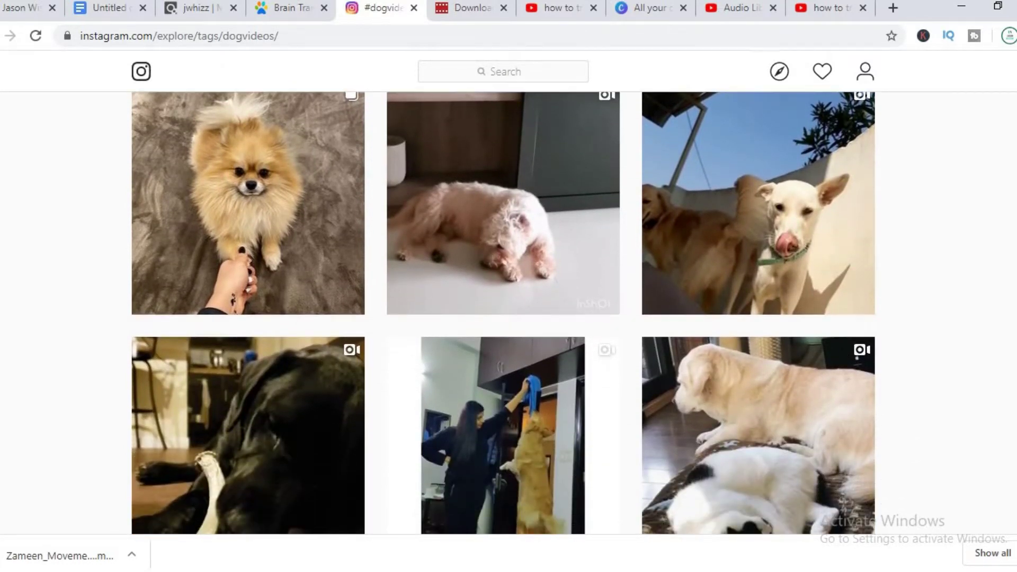
{"action": "scroll", "coordinate": [503, 313], "scroll_direction": "down", "scroll_amount": 4}
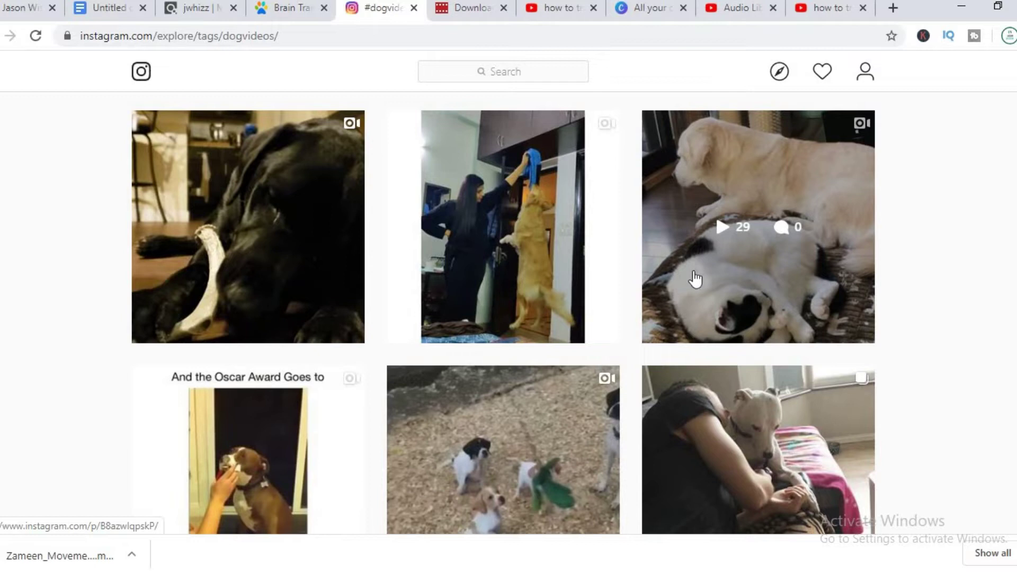
- Open the cat-and-dog video post and copy its link from the options menu
{"action": "left_click", "coordinate": [695, 277]}
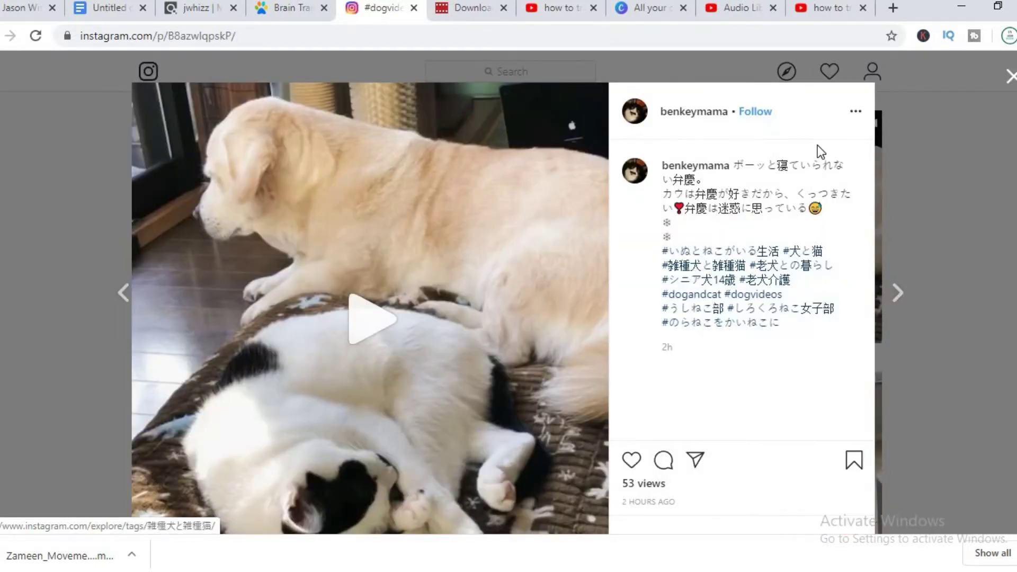
{"action": "left_click", "coordinate": [855, 111]}
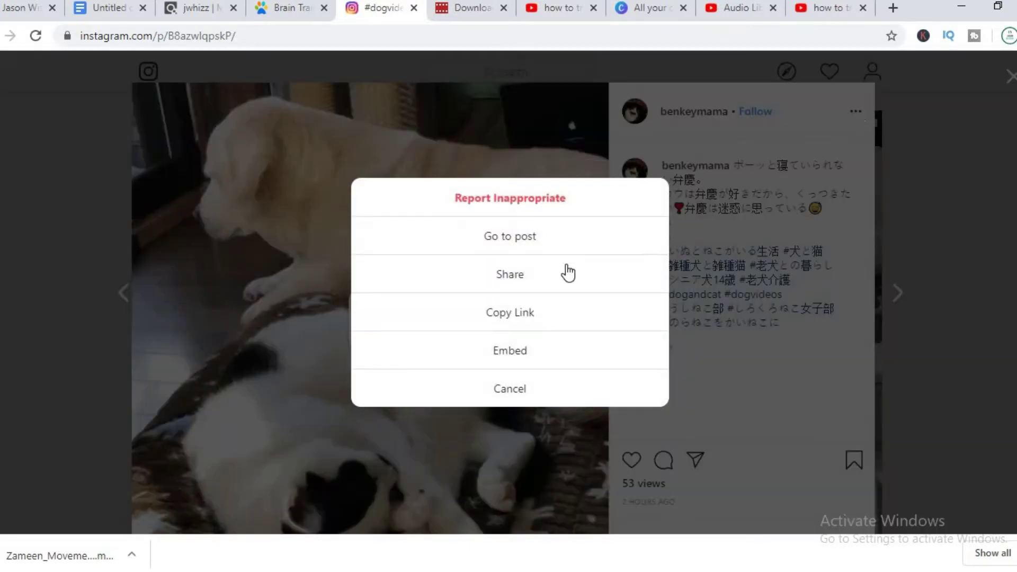
{"action": "left_click", "coordinate": [518, 318]}
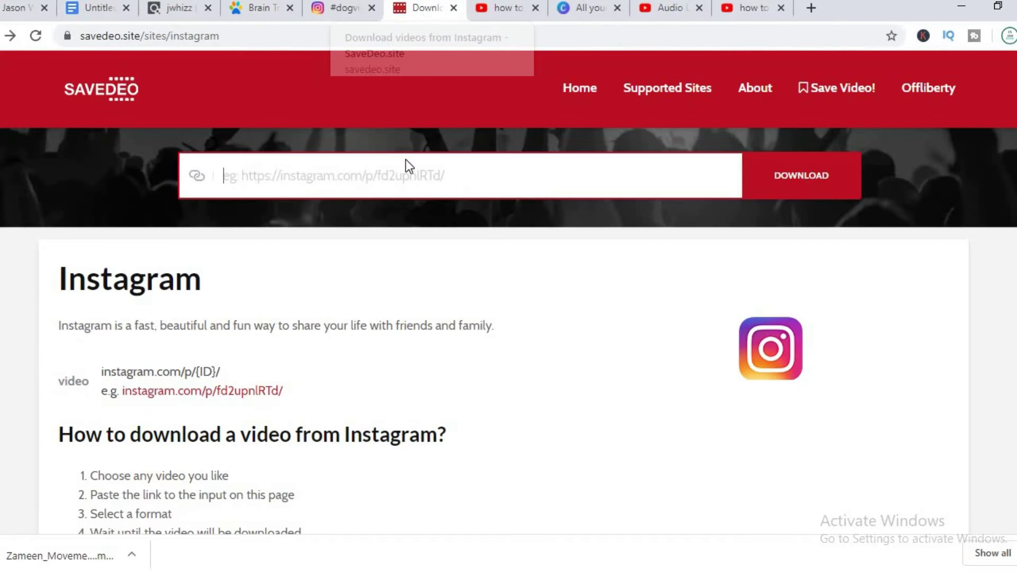
- Paste the post link into SaveDeo, close the pop-up ads, and fetch the 750x750 MP4 download
{"action": "right_click", "coordinate": [338, 185]}
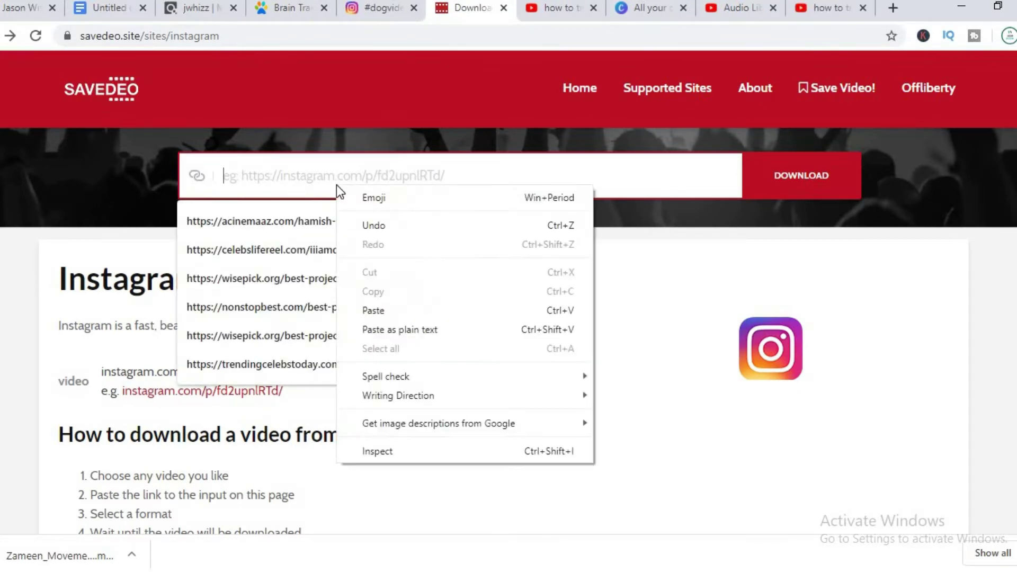
{"action": "left_click", "coordinate": [371, 311]}
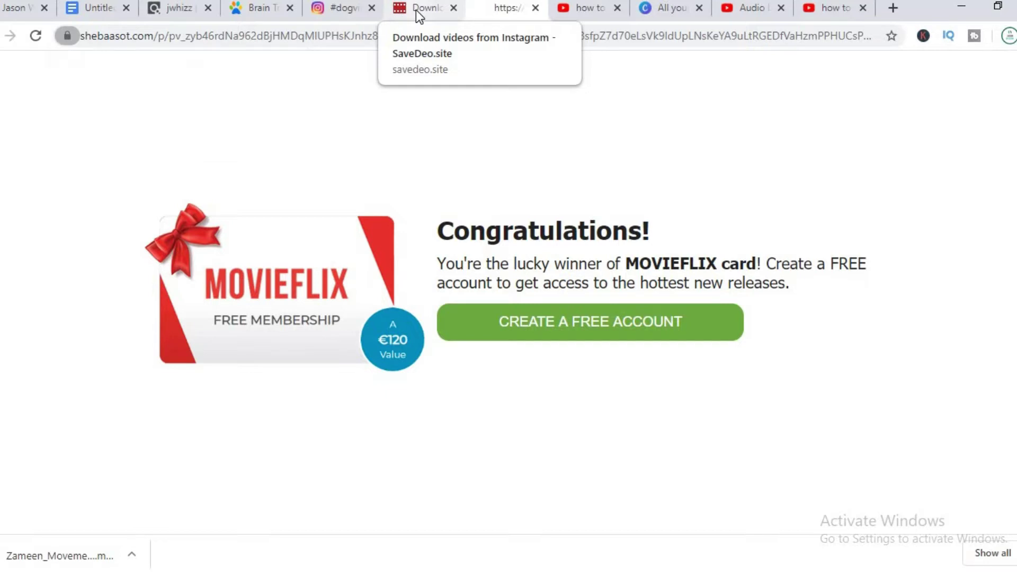
{"action": "left_click", "coordinate": [416, 10]}
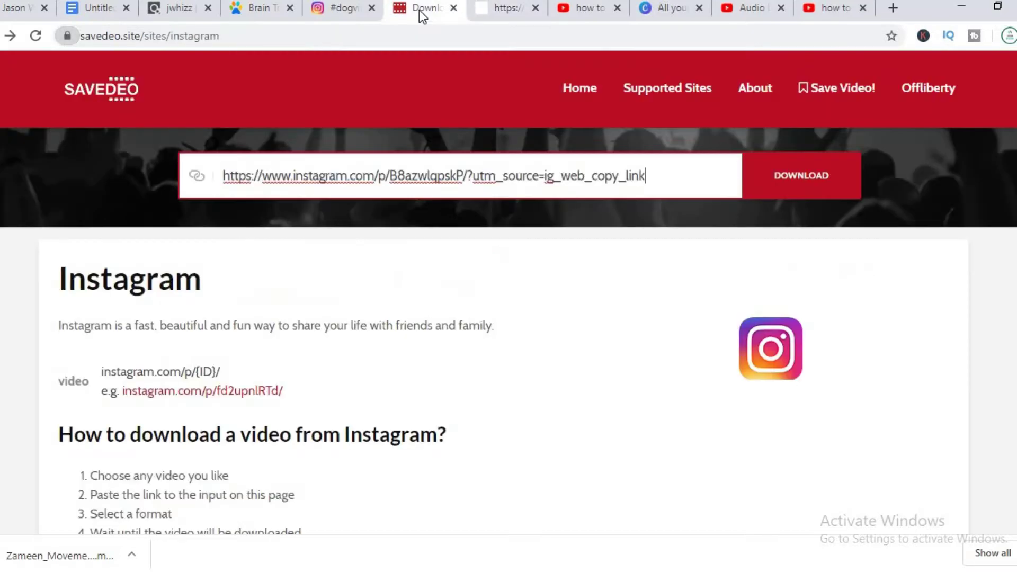
{"action": "left_click", "coordinate": [535, 8]}
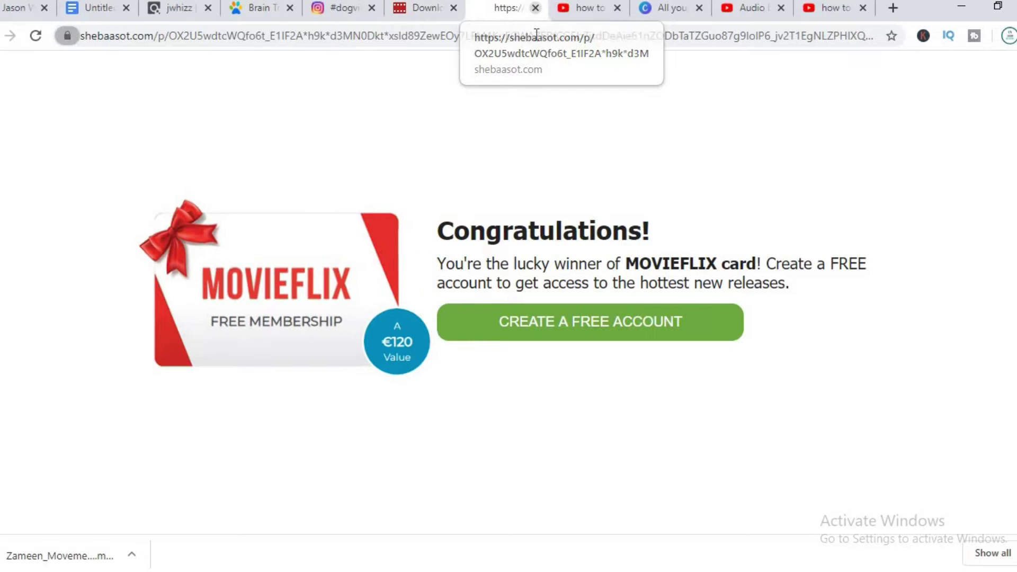
{"action": "left_click", "coordinate": [535, 7]}
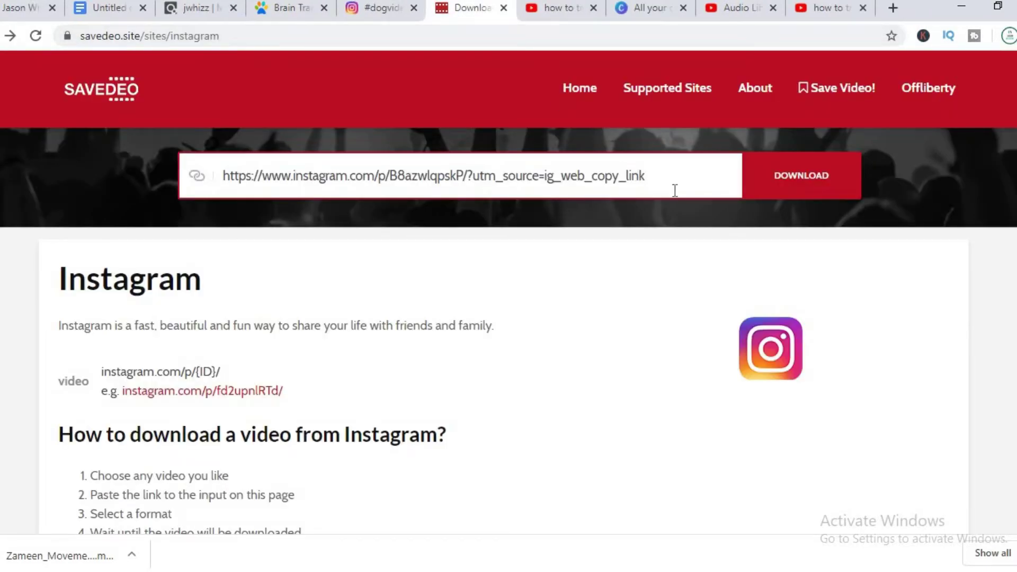
{"action": "left_click", "coordinate": [778, 190]}
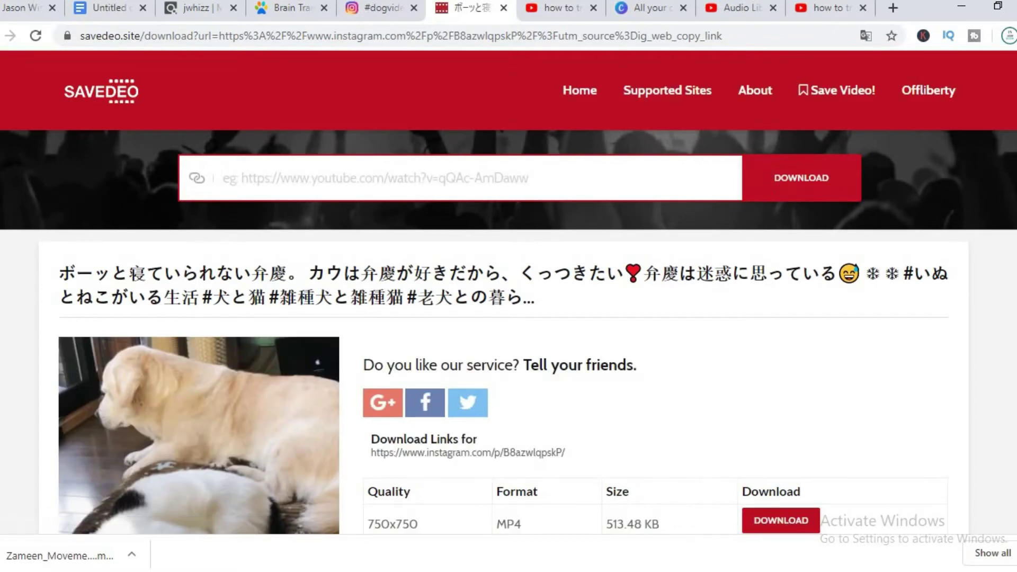
- Close the ad page and download the dog-and-cat clip as an MP4 from the video player menu
{"action": "scroll", "coordinate": [509, 292], "scroll_direction": "down", "scroll_amount": 4}
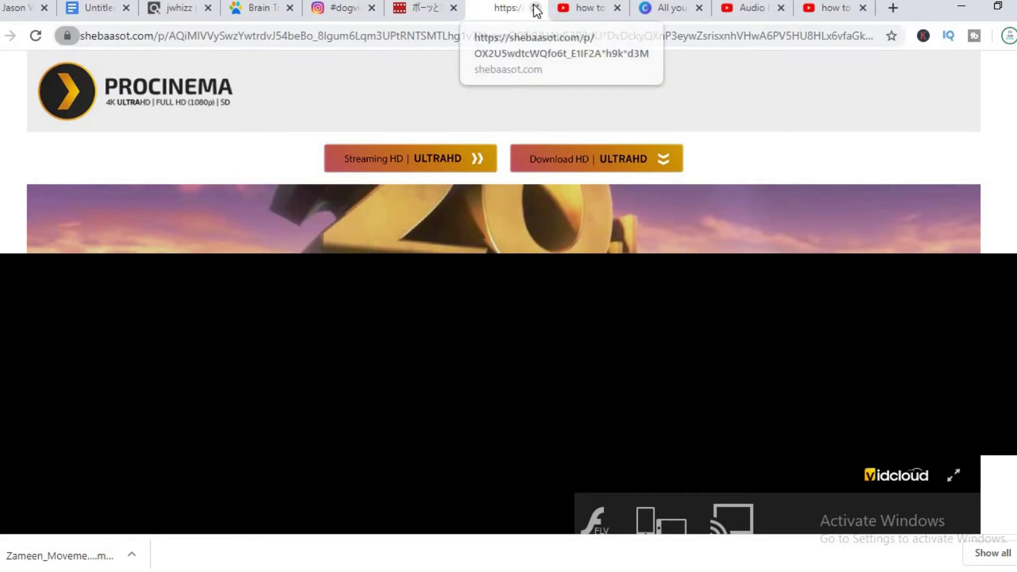
{"action": "left_click", "coordinate": [536, 8]}
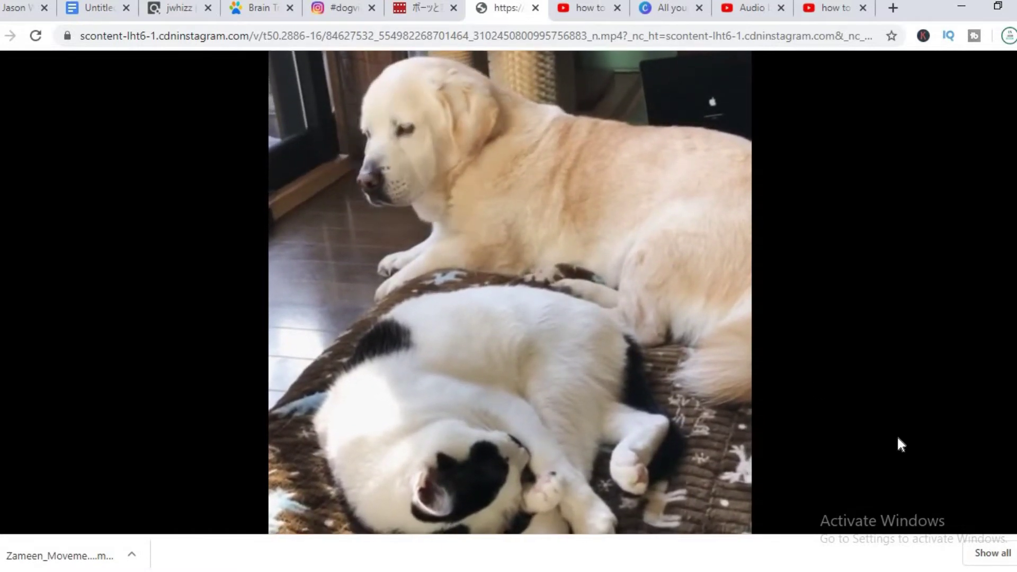
{"action": "mouse_move", "coordinate": [715, 430]}
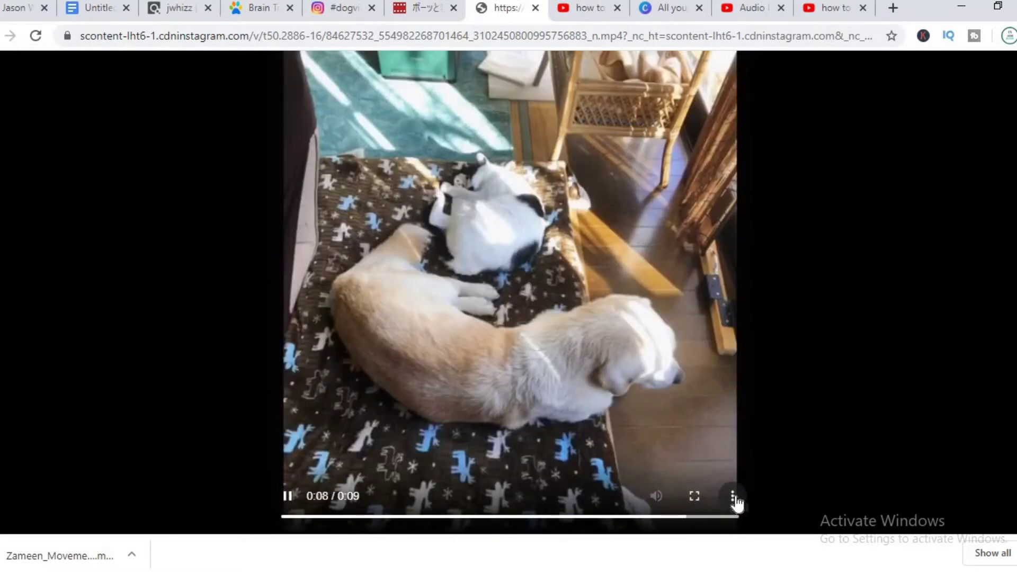
{"action": "left_click", "coordinate": [733, 498]}
{"action": "left_click", "coordinate": [691, 474]}
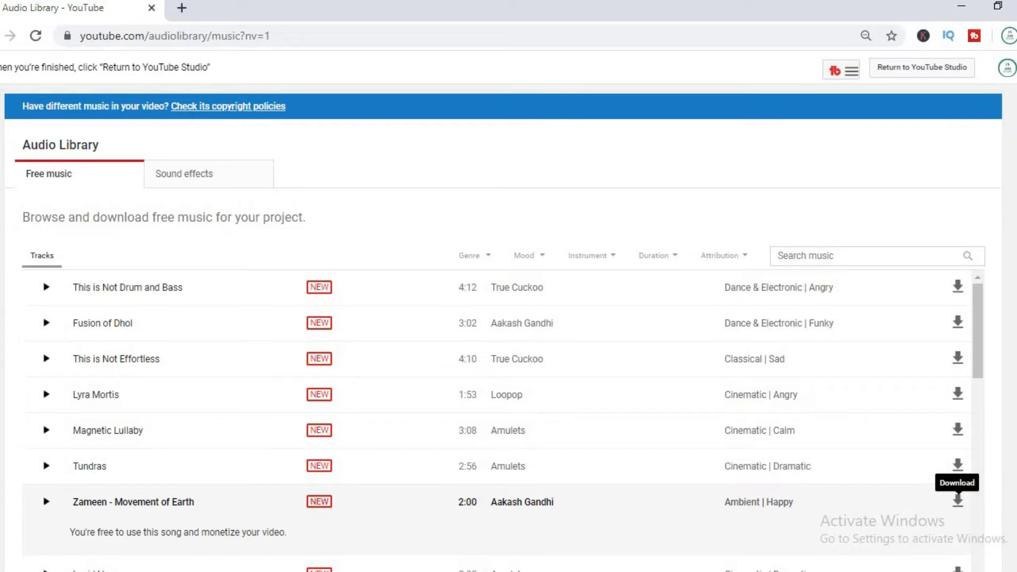
- Minimize the Audio Library window and bring Movie Maker 10's start screen forward
{"action": "mouse_move", "coordinate": [610, 570]}
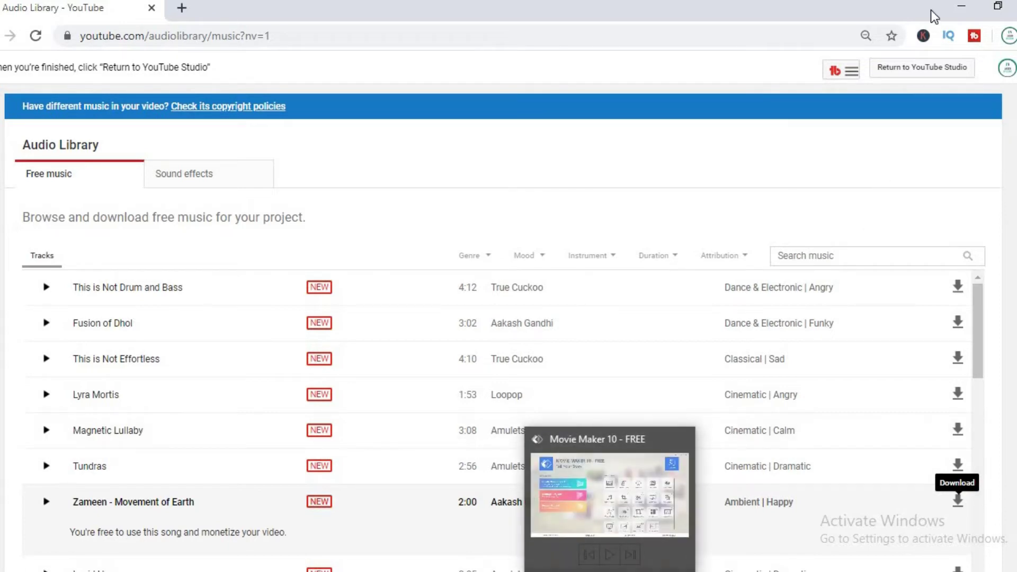
{"action": "left_click", "coordinate": [958, 1]}
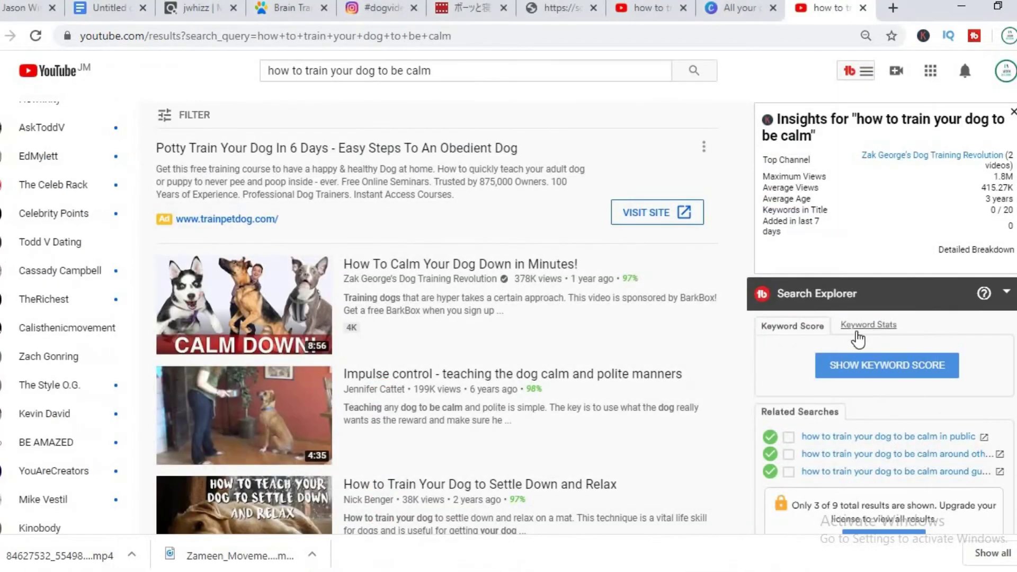
{"action": "left_click", "coordinate": [610, 571]}
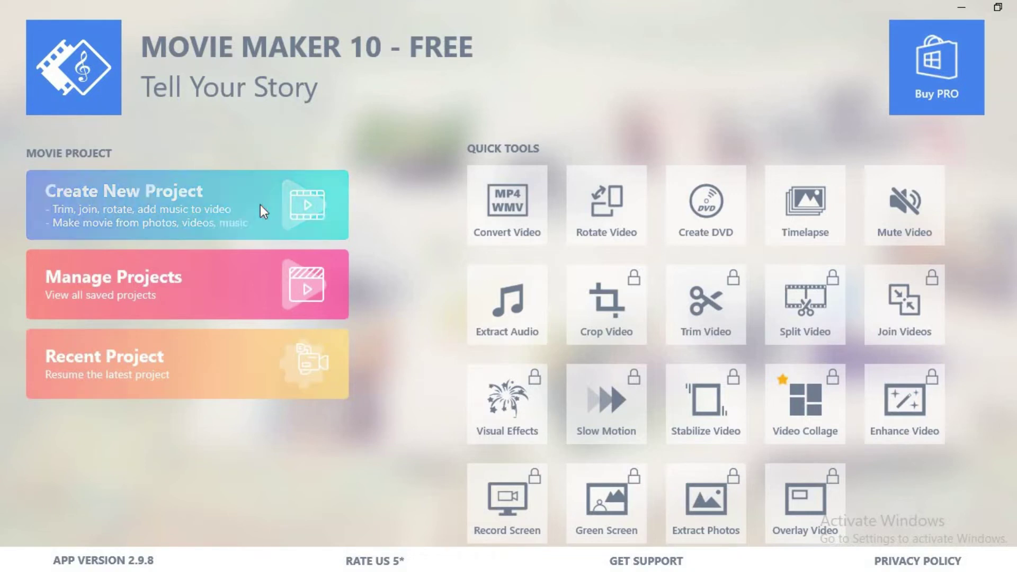
- Create a new empty Movie Maker 10 project
{"action": "left_click", "coordinate": [219, 204]}
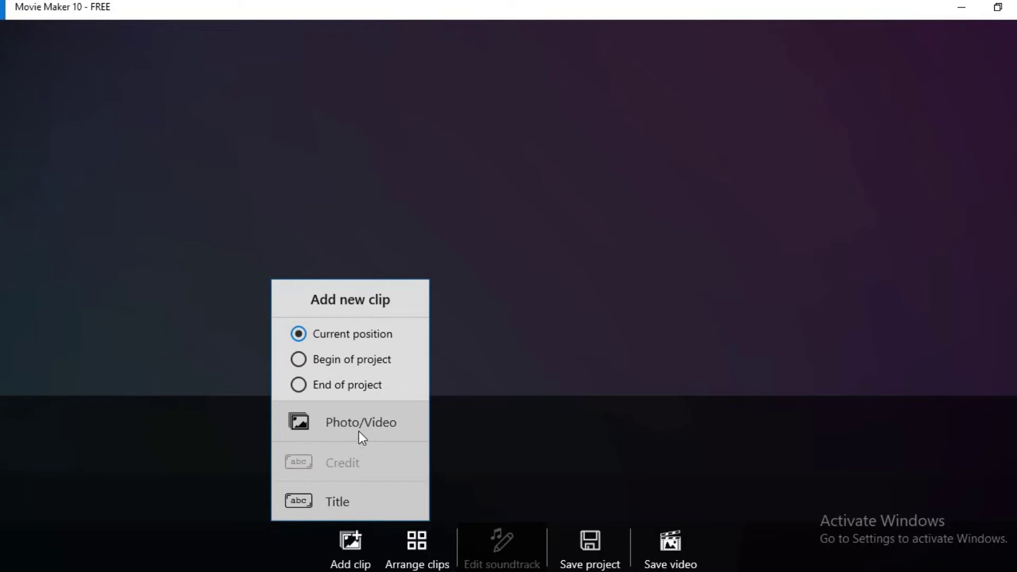
- Import the newest dog-and-cat MP4 from the Downloads folder as a Photo/Video clip
{"action": "left_click", "coordinate": [364, 432]}
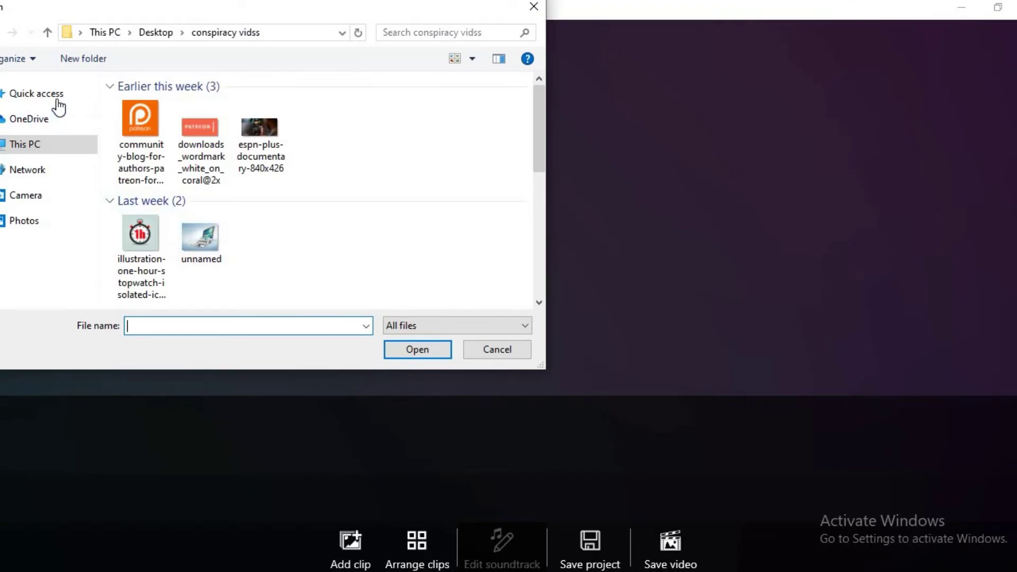
{"action": "left_click", "coordinate": [59, 101]}
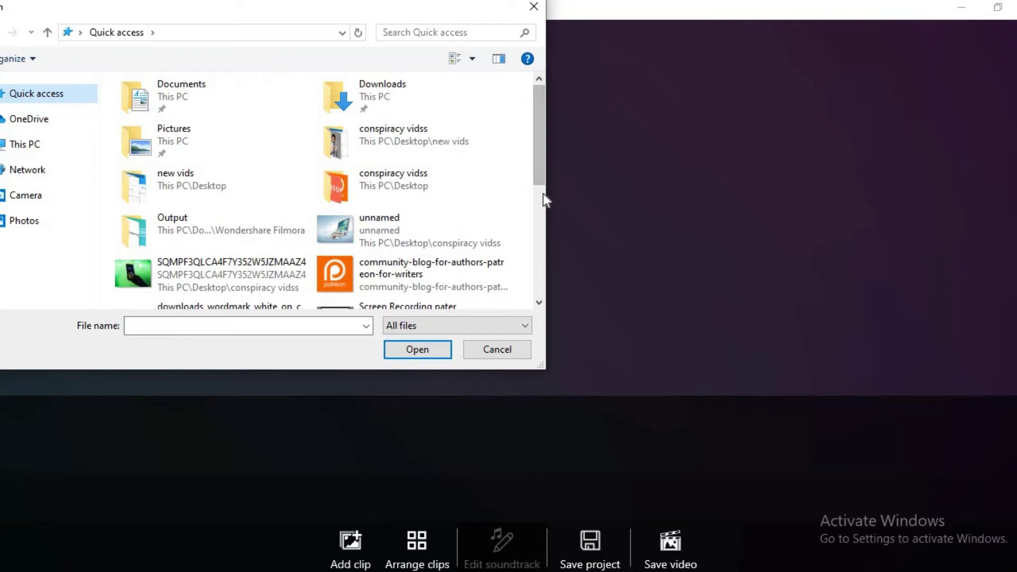
{"action": "scroll", "coordinate": [538, 204], "scroll_direction": "down", "scroll_amount": 1}
{"action": "scroll", "coordinate": [535, 222], "scroll_direction": "down", "scroll_amount": 3}
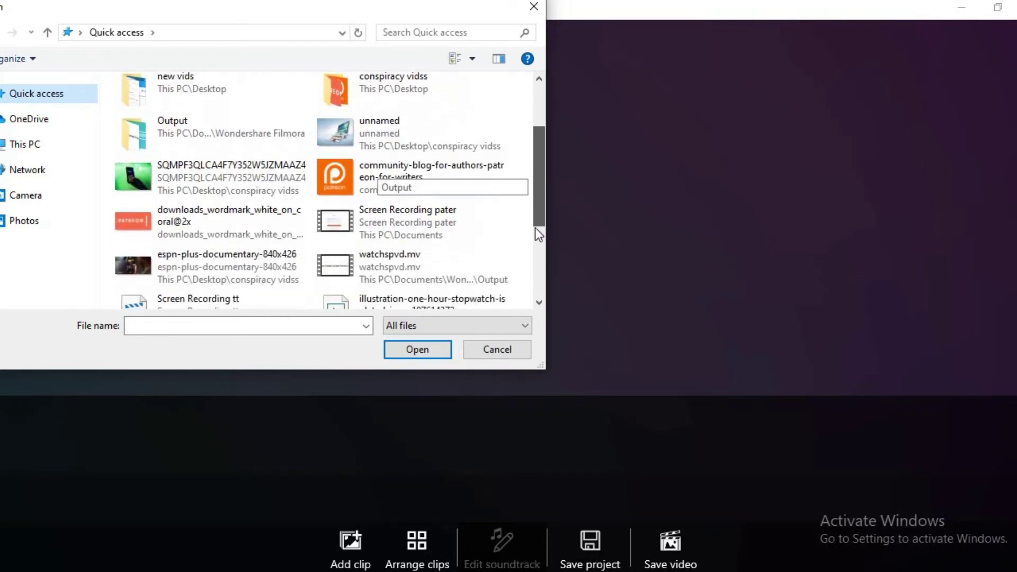
{"action": "left_click_drag", "start_coordinate": [534, 225], "coordinate": [535, 173]}
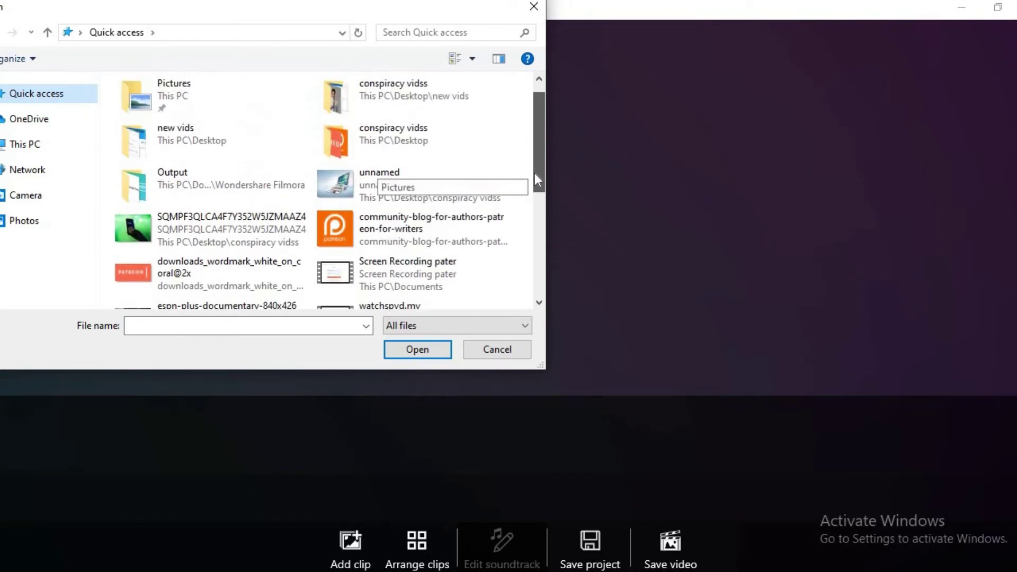
{"action": "left_click", "coordinate": [409, 93]}
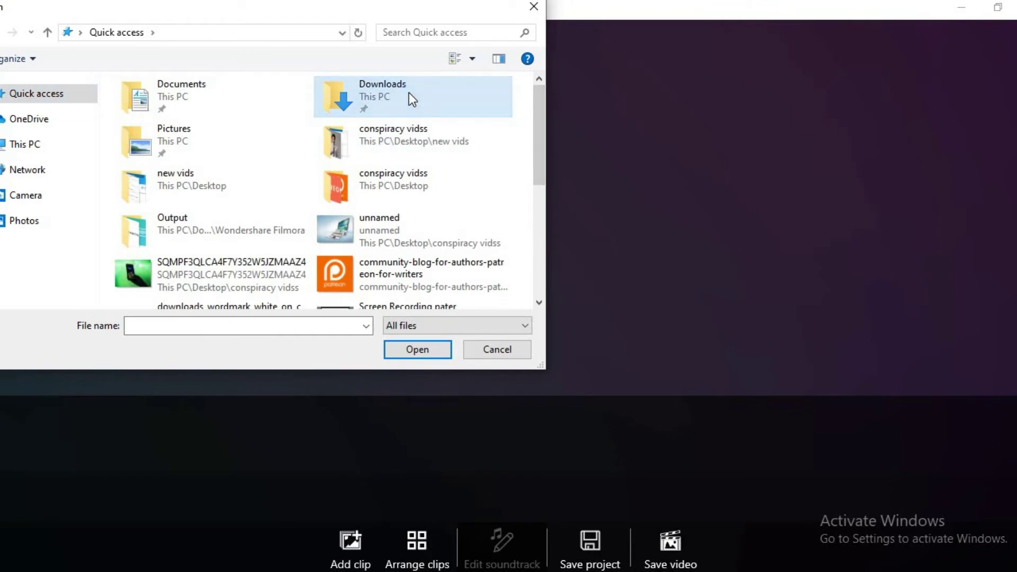
{"action": "double_click", "coordinate": [409, 93]}
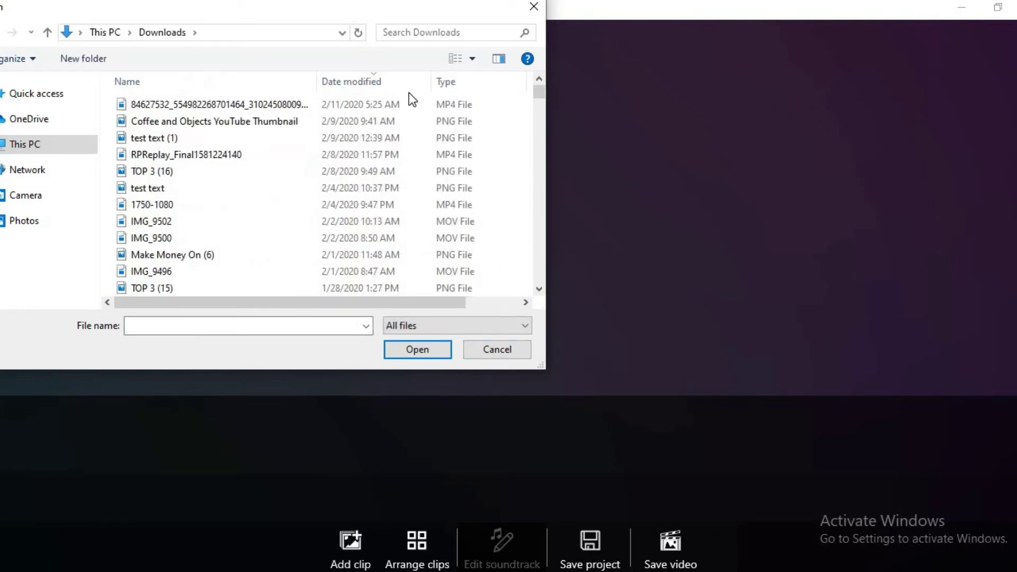
{"action": "left_click", "coordinate": [367, 104]}
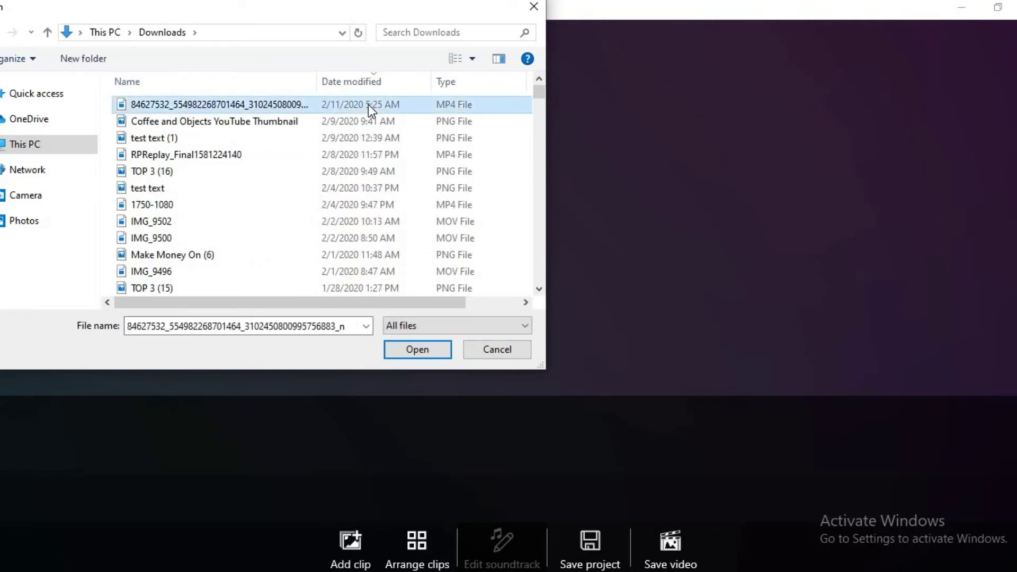
{"action": "left_click", "coordinate": [425, 352]}
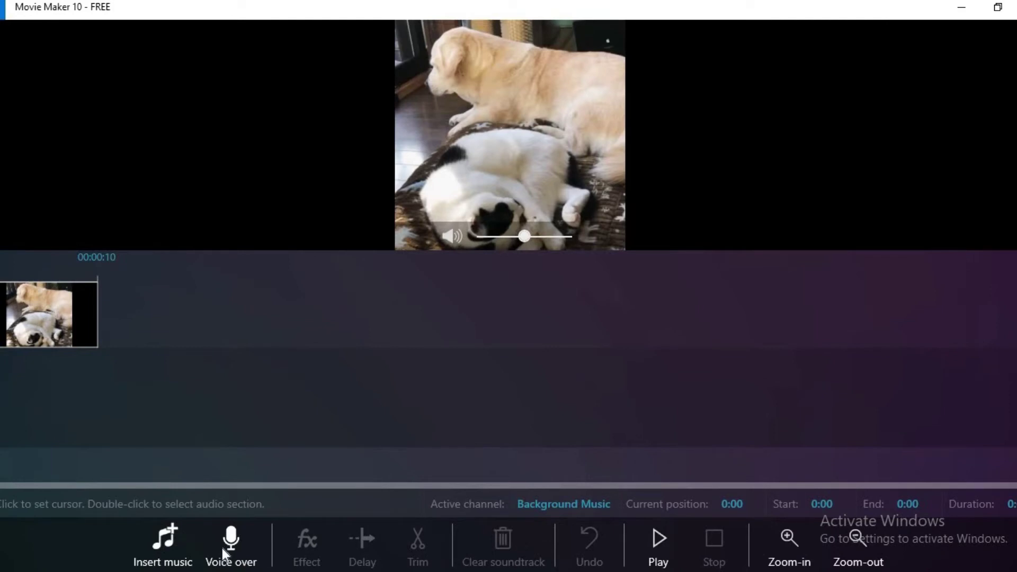
- Insert Zameen_Movement_of_Earth from the Downloads folder as background music under the dog clip
{"action": "left_click", "coordinate": [170, 550]}
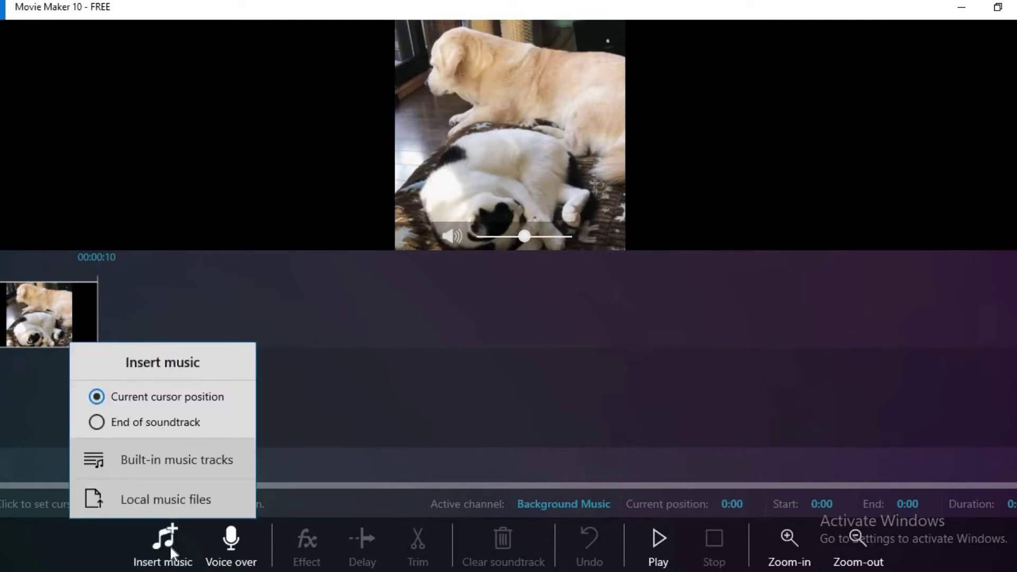
{"action": "left_click", "coordinate": [173, 515]}
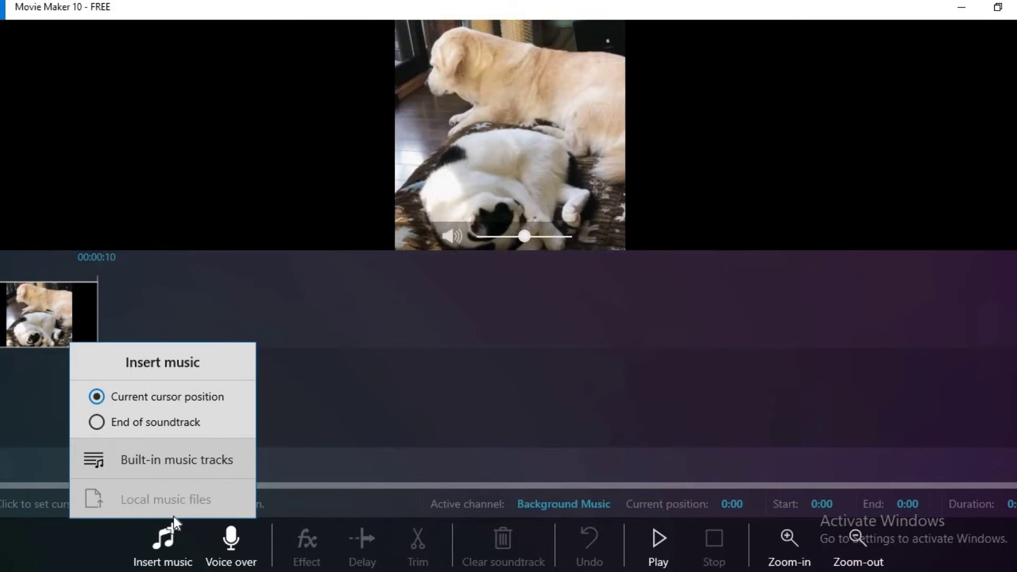
{"action": "left_click", "coordinate": [174, 488]}
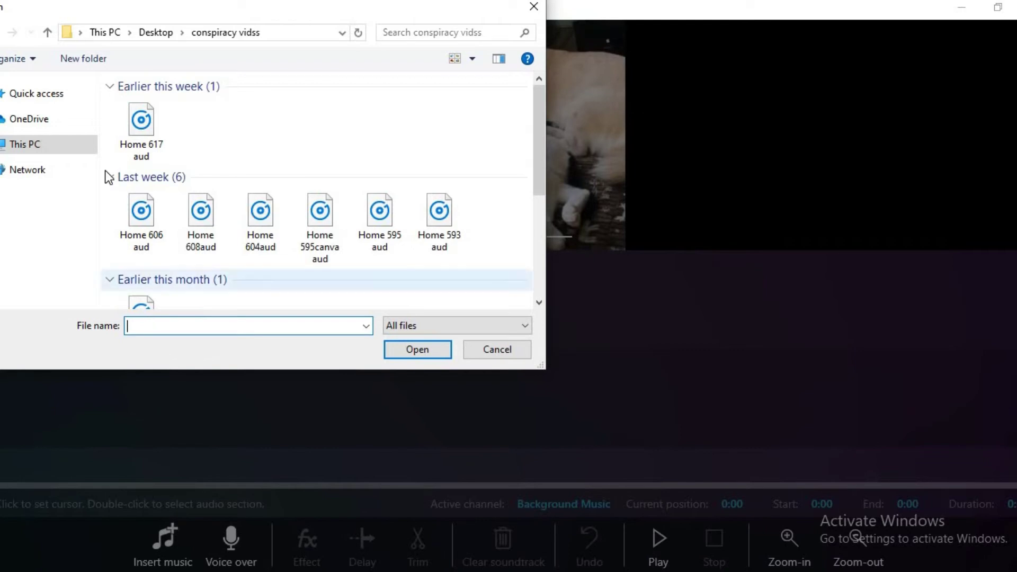
{"action": "left_click", "coordinate": [51, 95]}
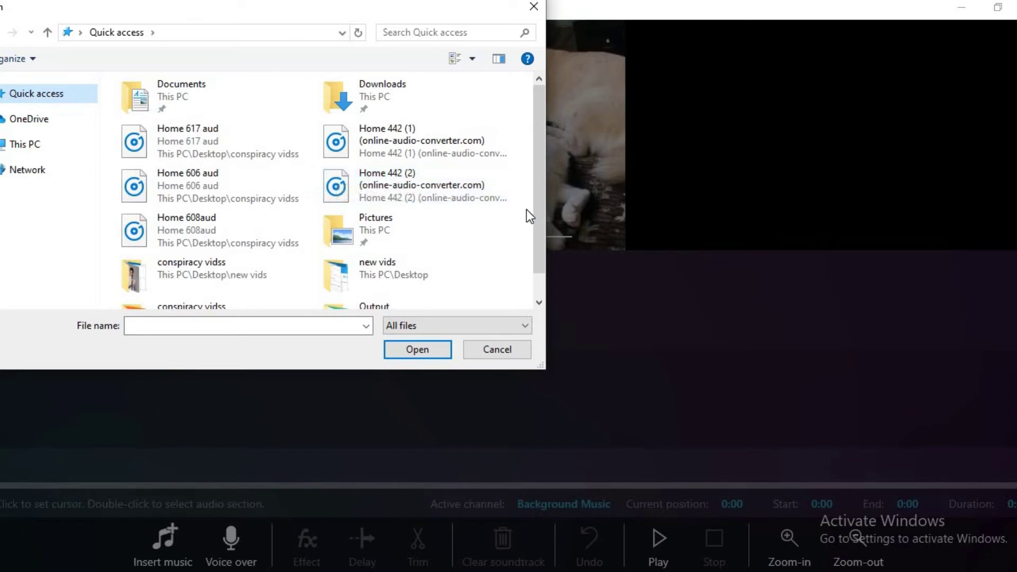
{"action": "left_click_drag", "start_coordinate": [533, 237], "coordinate": [535, 268]}
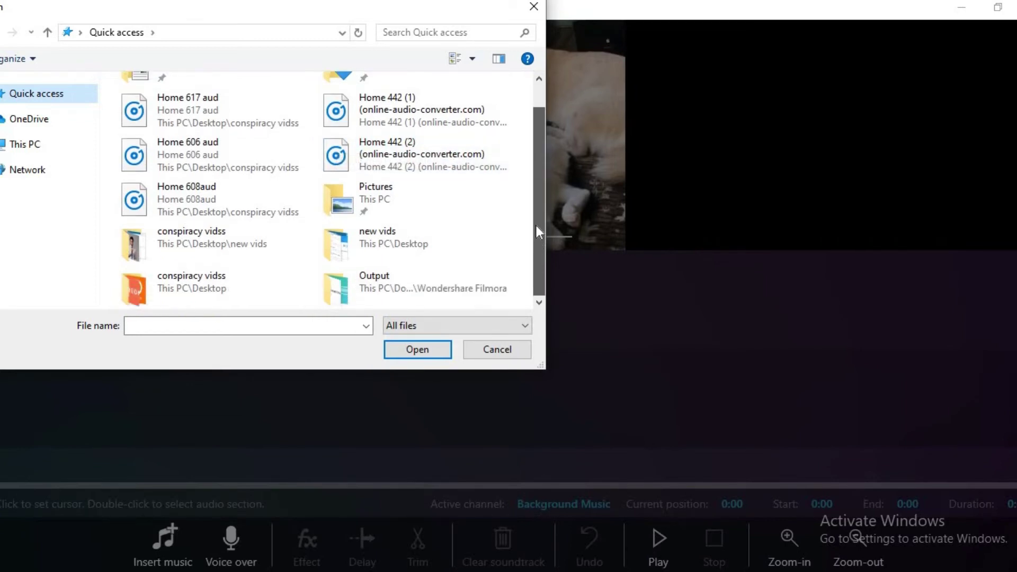
{"action": "left_click_drag", "start_coordinate": [536, 225], "coordinate": [538, 189]}
{"action": "left_click", "coordinate": [416, 101]}
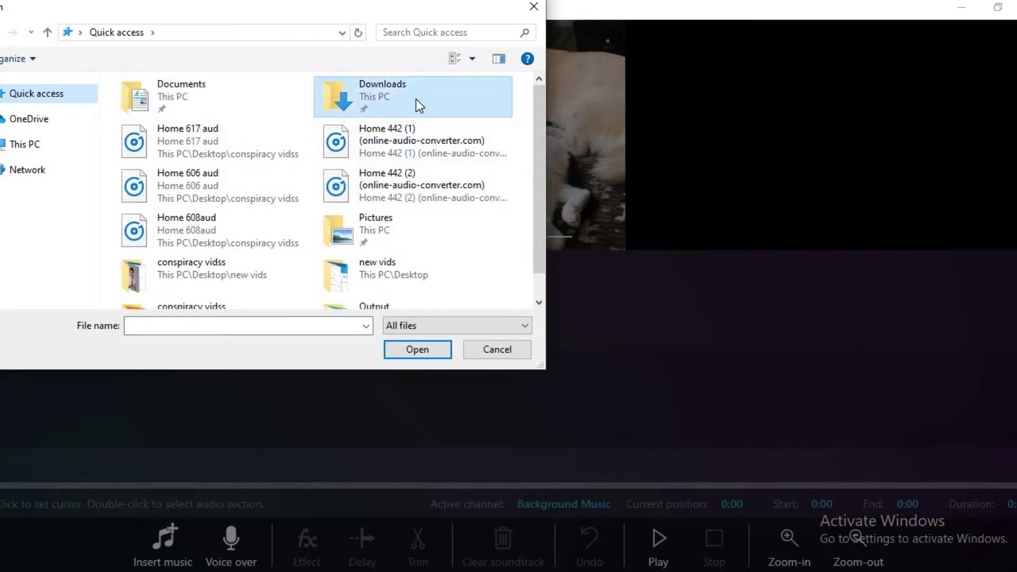
{"action": "double_click", "coordinate": [416, 100]}
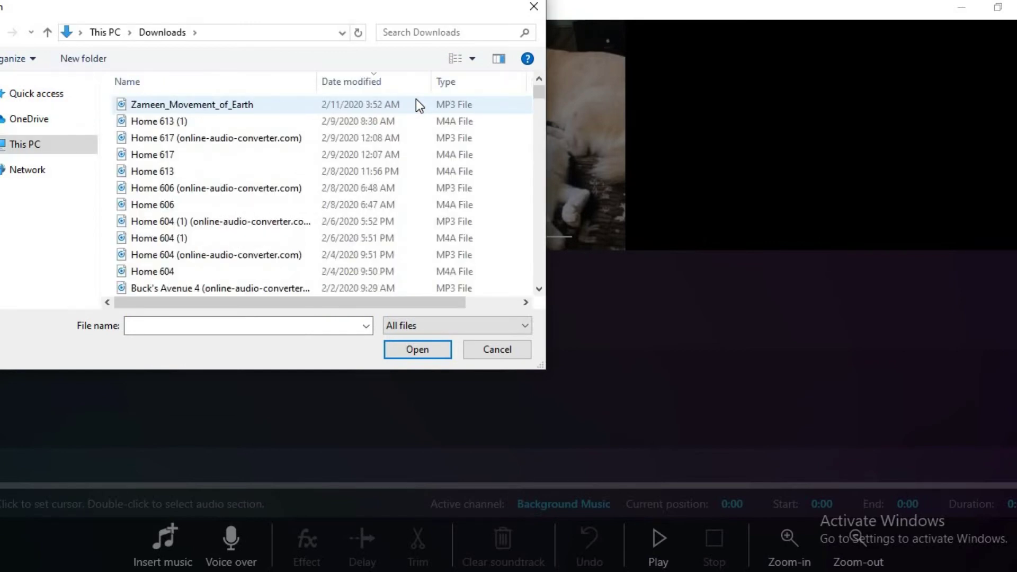
{"action": "left_click", "coordinate": [404, 104]}
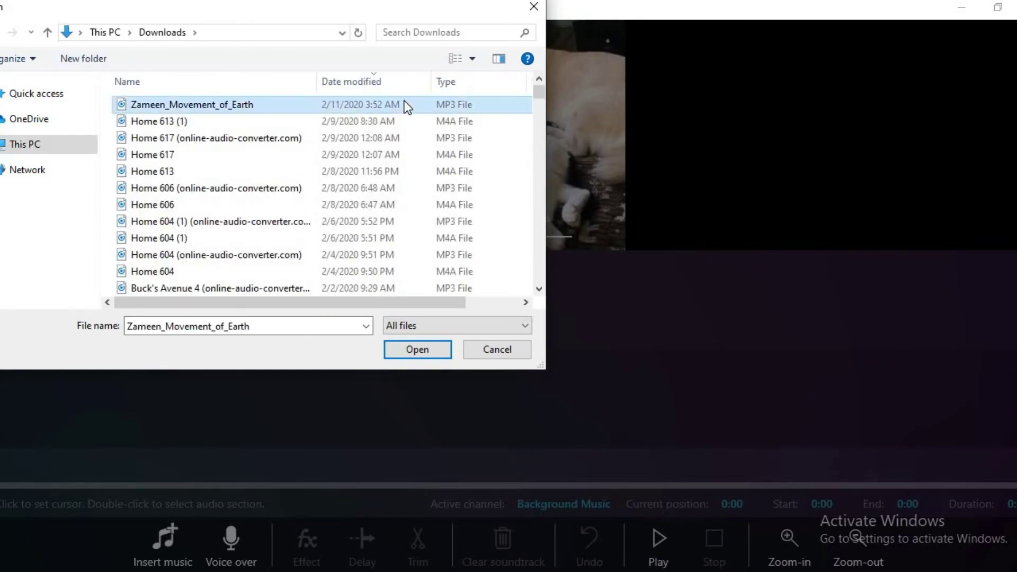
{"action": "left_click", "coordinate": [408, 350]}
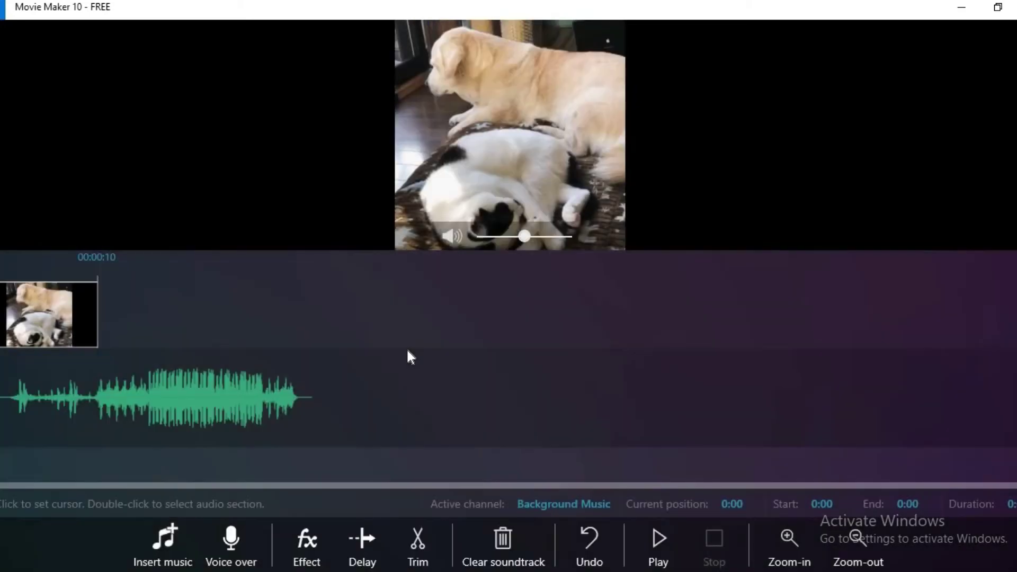
- Trim away the music after 0:22 so it ends with the clip, then exit soundtrack editing
{"action": "left_click", "coordinate": [294, 400]}
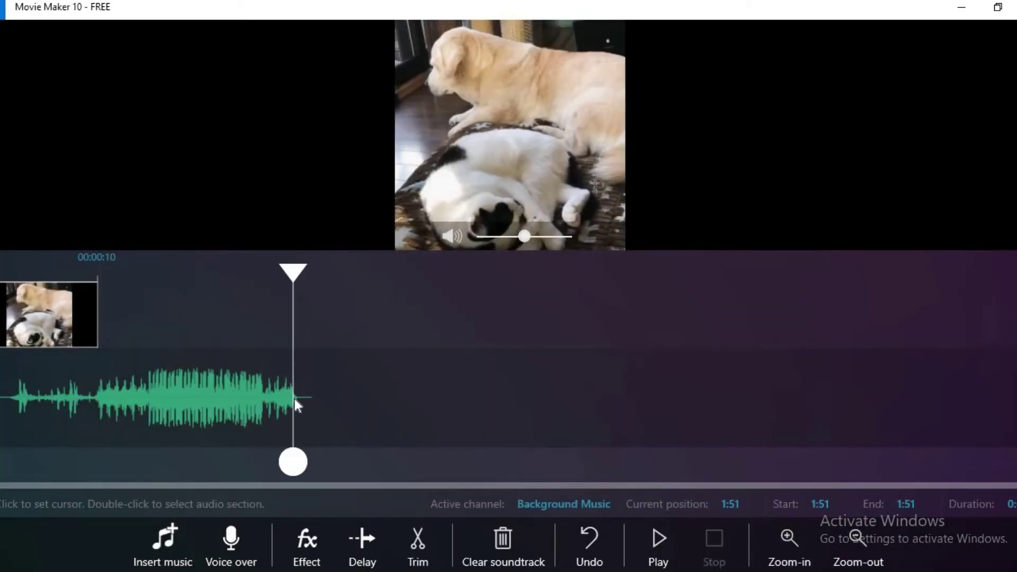
{"action": "double_click", "coordinate": [256, 390]}
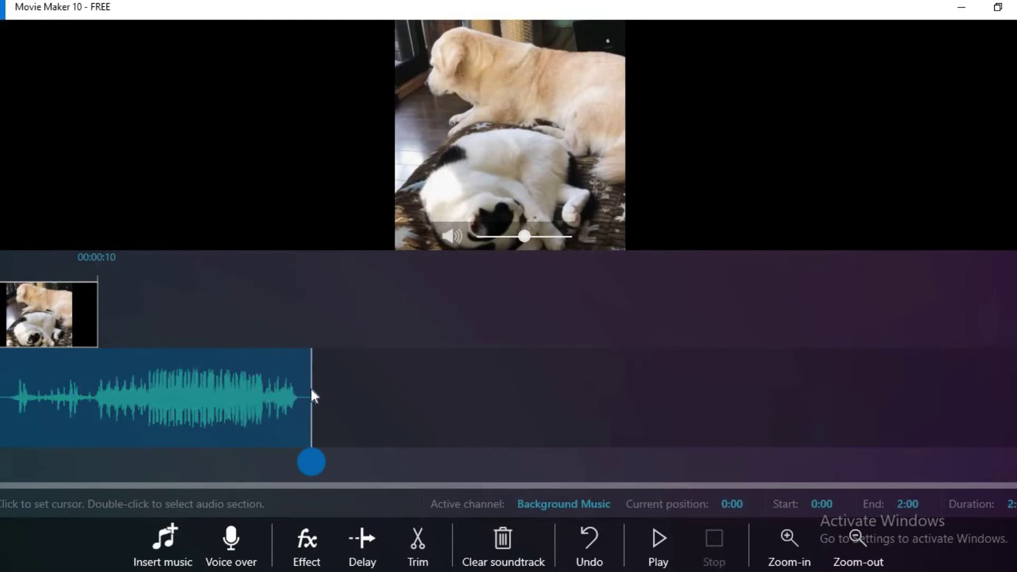
{"action": "left_click", "coordinate": [206, 387]}
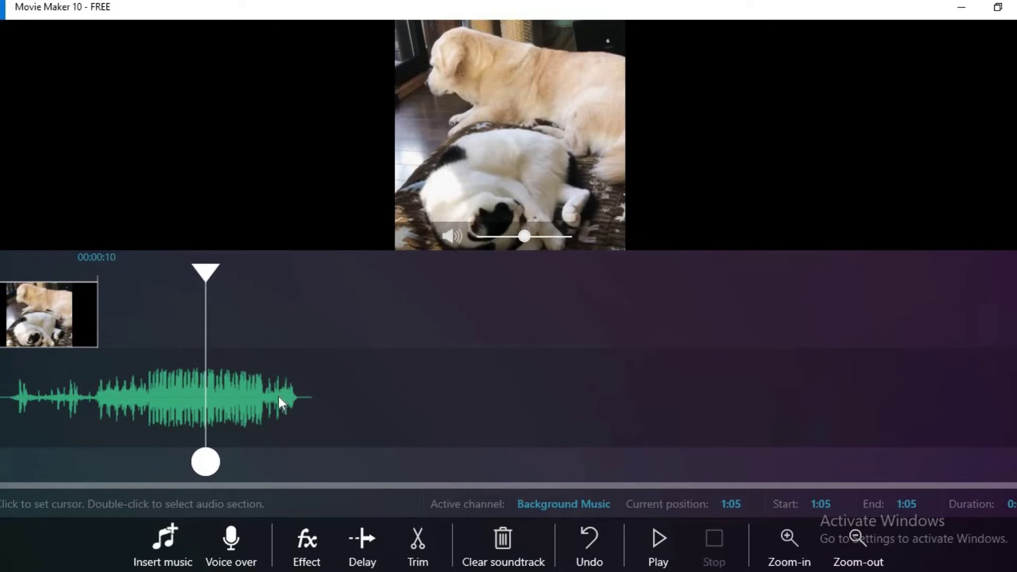
{"action": "left_click", "coordinate": [309, 400]}
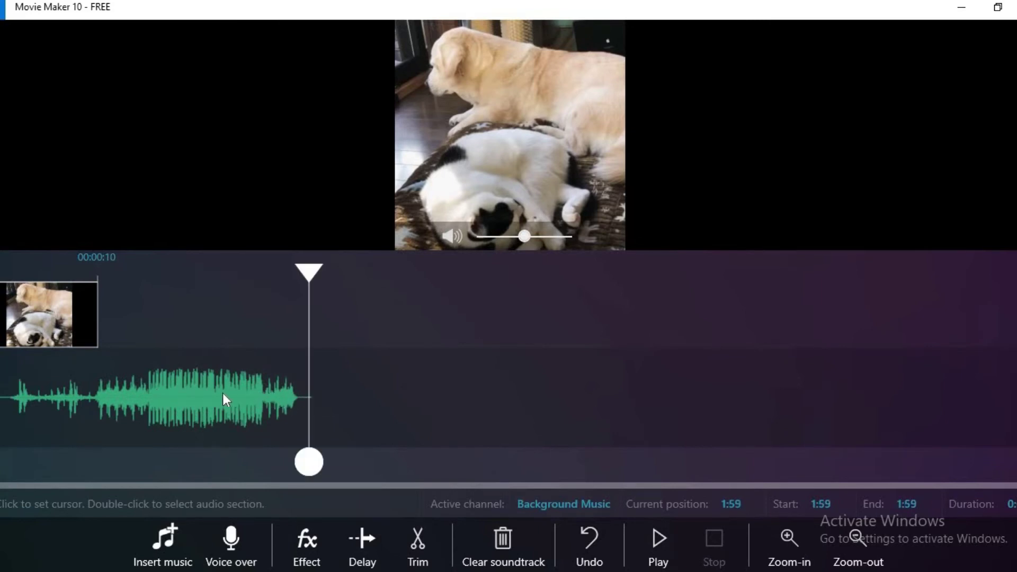
{"action": "left_click", "coordinate": [123, 390]}
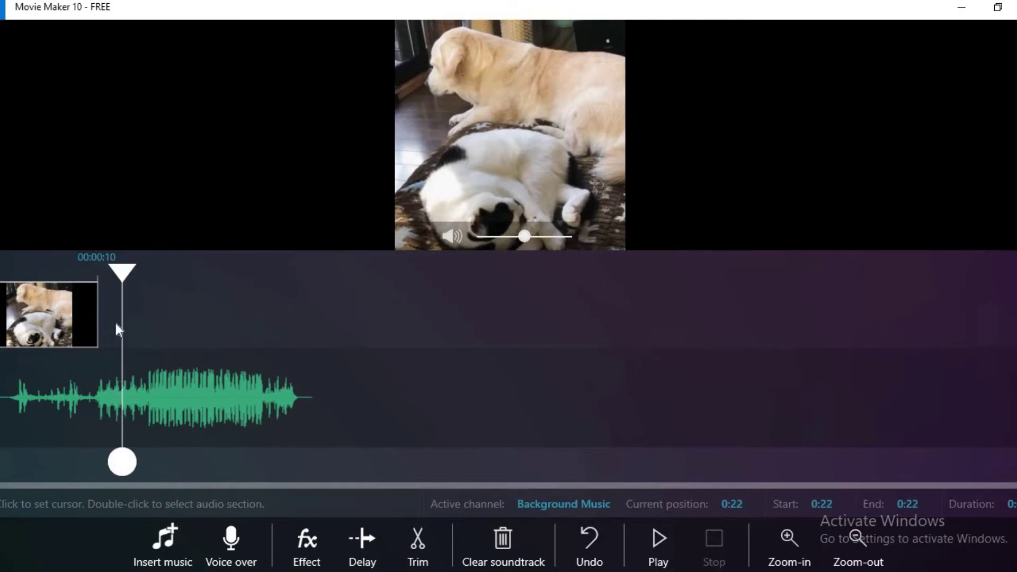
{"action": "left_click_drag", "start_coordinate": [119, 470], "coordinate": [326, 433]}
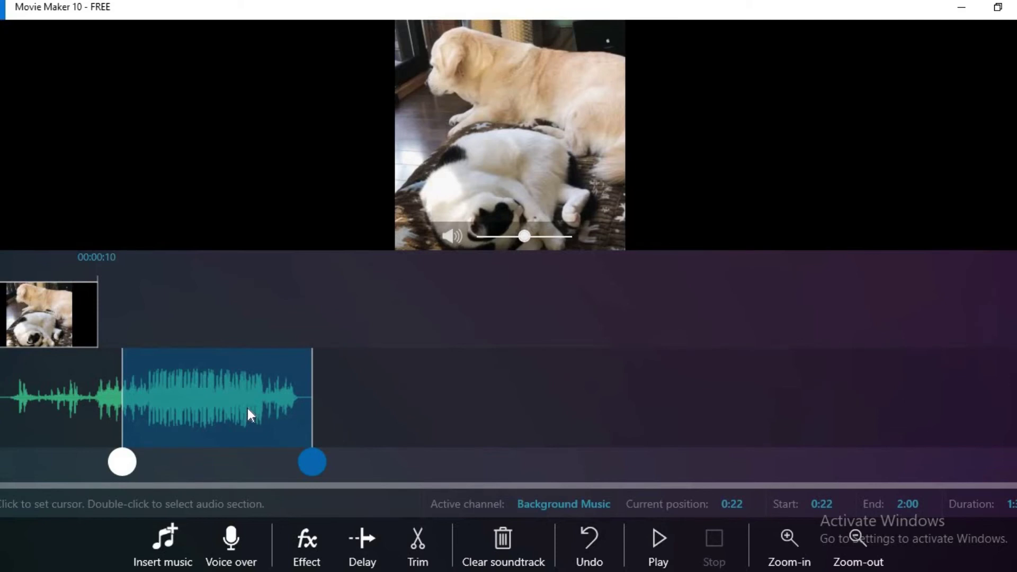
{"action": "left_click", "coordinate": [414, 543]}
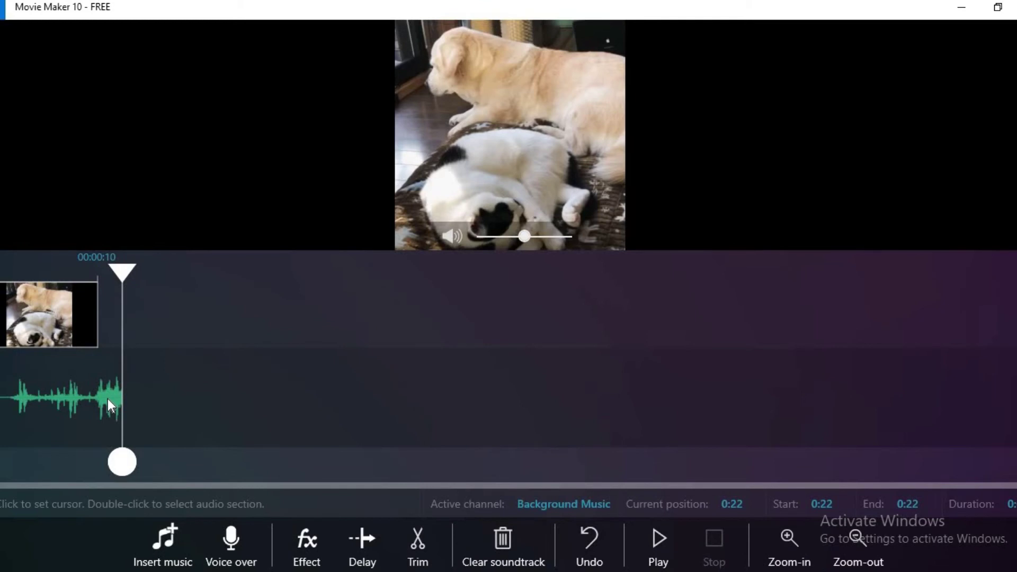
{"action": "left_click", "coordinate": [789, 551]}
{"action": "key", "text": "Escape"}
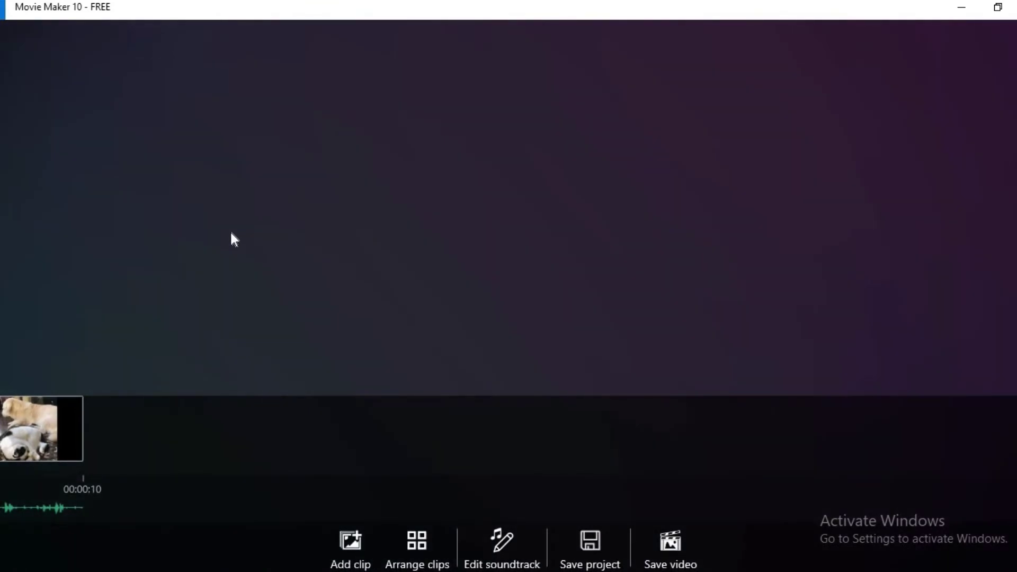
- Lower the dog clip's own volume to 0.7, stop the preview, and choose Save video
{"action": "left_click", "coordinate": [55, 417]}
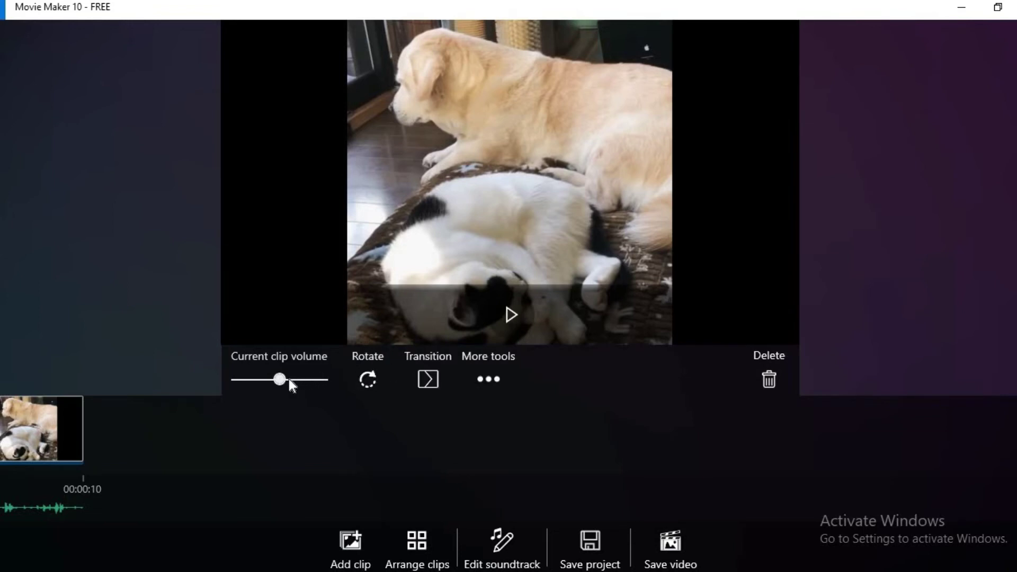
{"action": "left_click_drag", "start_coordinate": [283, 377], "coordinate": [269, 377]}
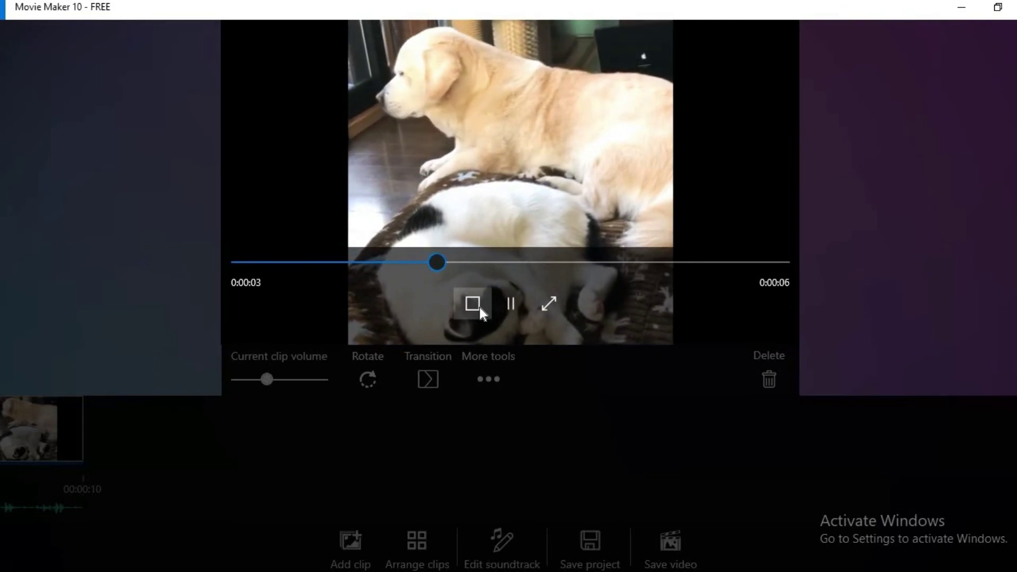
{"action": "left_click", "coordinate": [479, 307]}
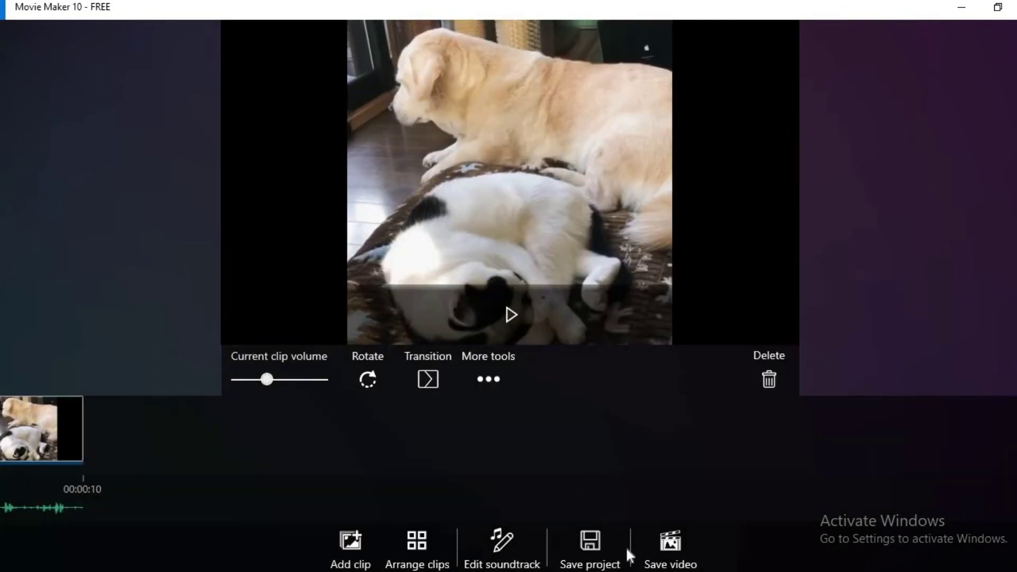
{"action": "left_click", "coordinate": [655, 550]}
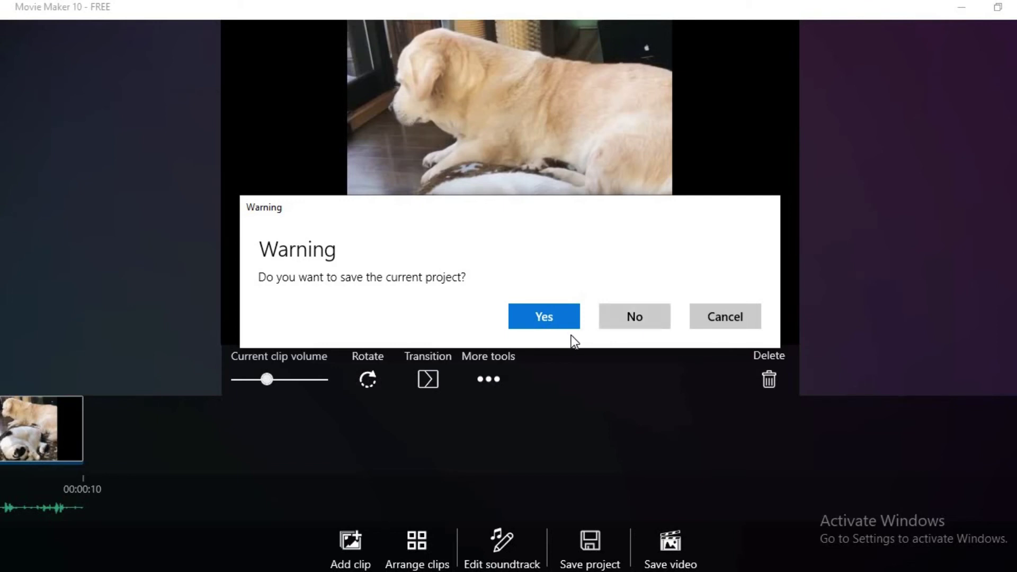
- Confirm saving, decline the PRO offer, make an HD720 MP4 movie, then cancel output
{"action": "left_click", "coordinate": [544, 318]}
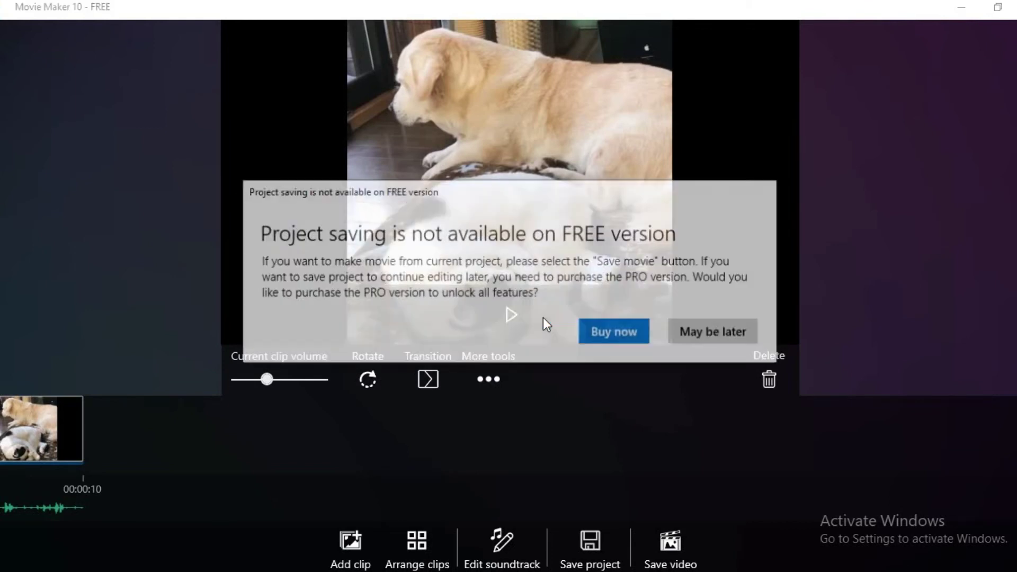
{"action": "left_click", "coordinate": [703, 326]}
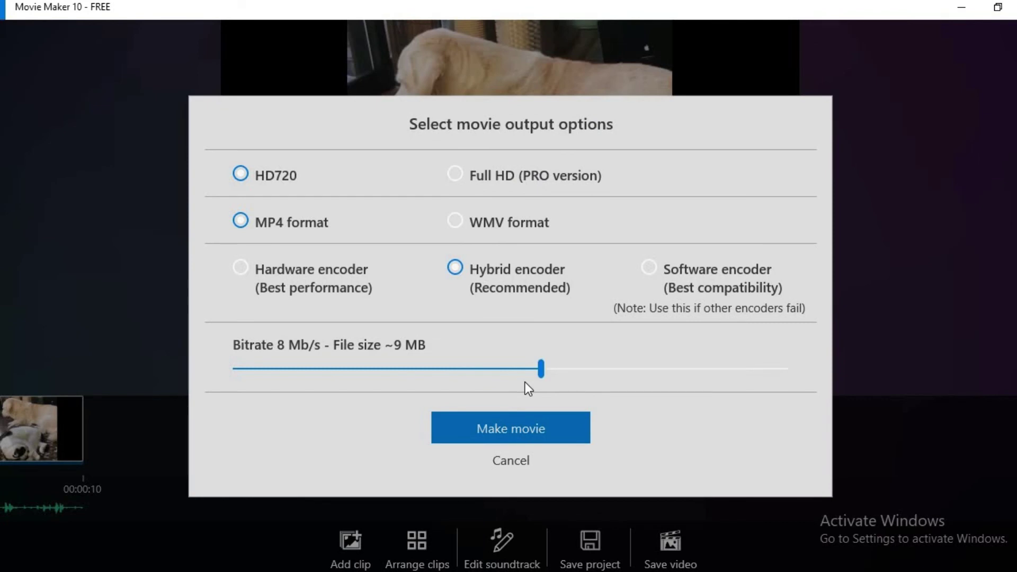
{"action": "left_click", "coordinate": [519, 432]}
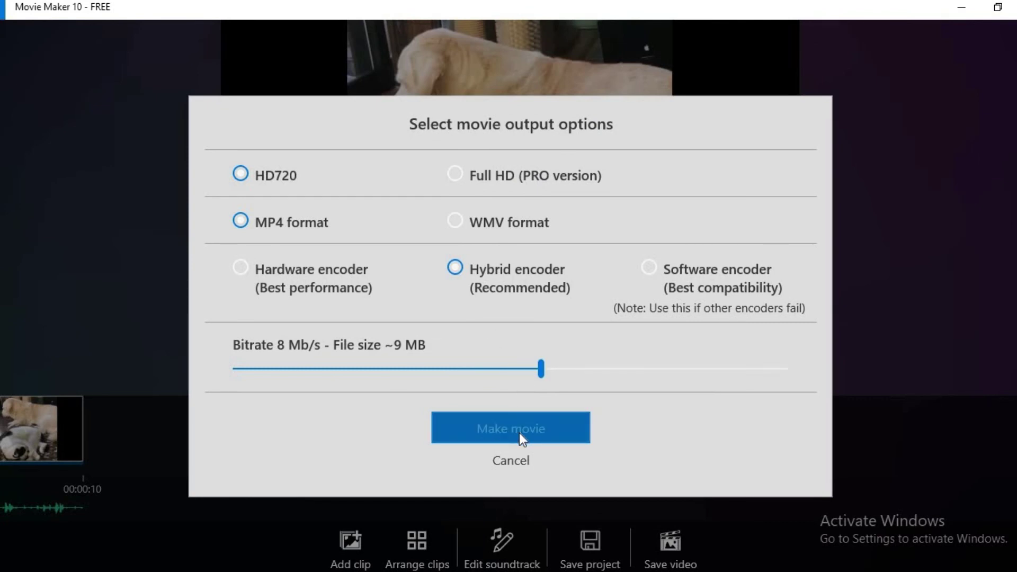
{"action": "left_click", "coordinate": [510, 466]}
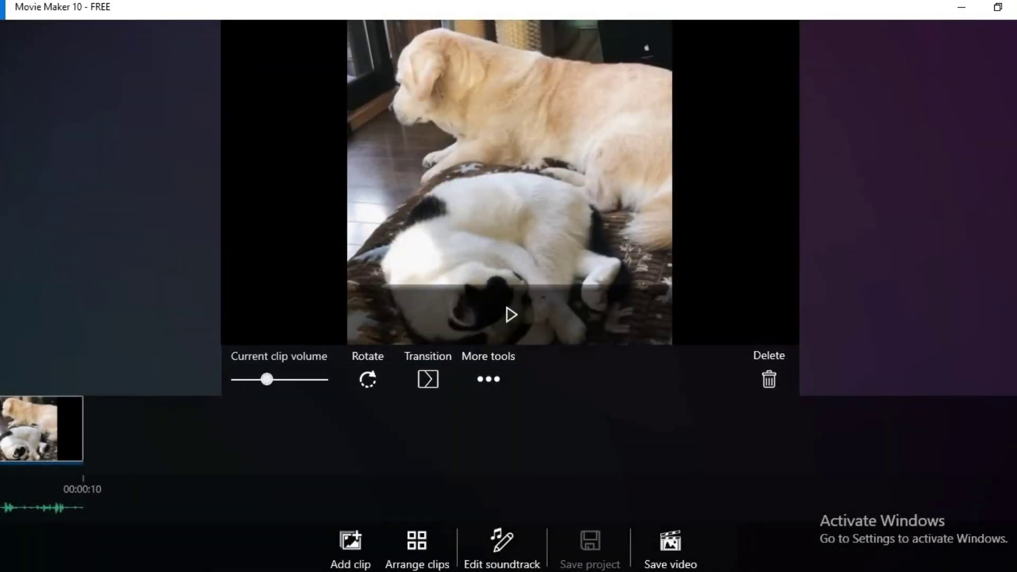
- In Chrome's YouTube results, show TubeBuddy's keyword score for 'how to train your dog to be calm' (Good, 45/100)
{"action": "mouse_move", "coordinate": [571, 571]}
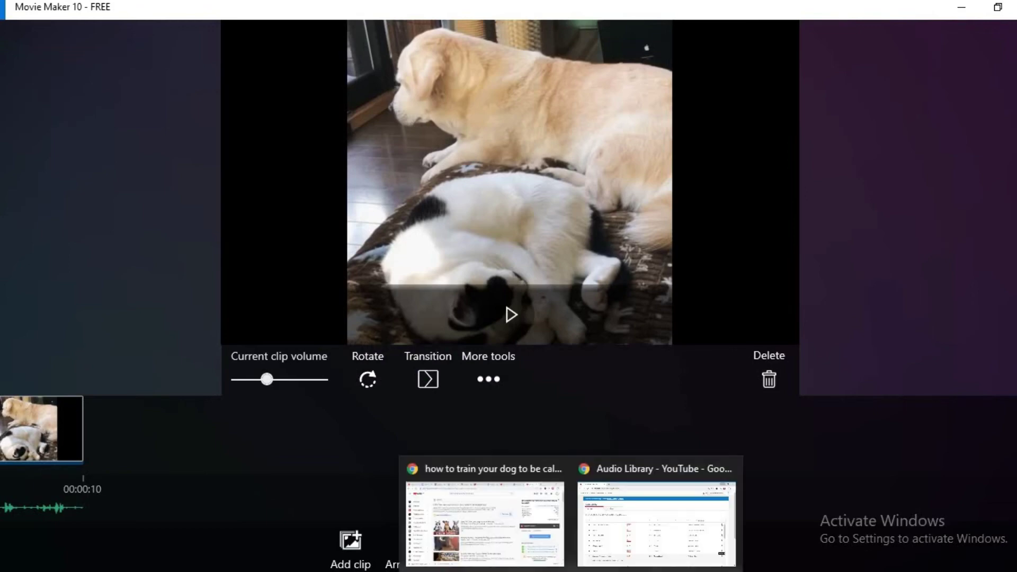
{"action": "left_click", "coordinate": [538, 551]}
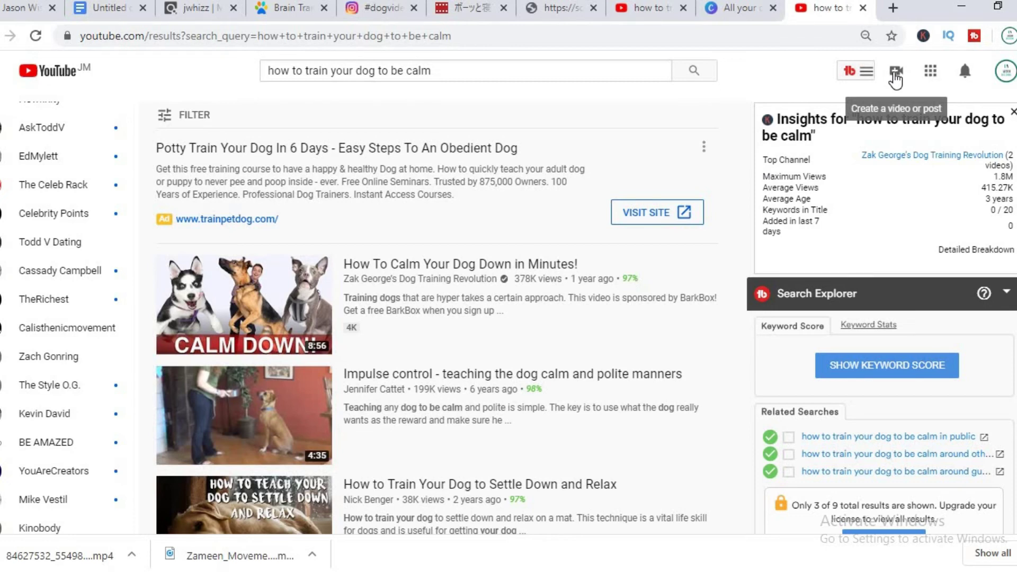
{"action": "left_click", "coordinate": [895, 74]}
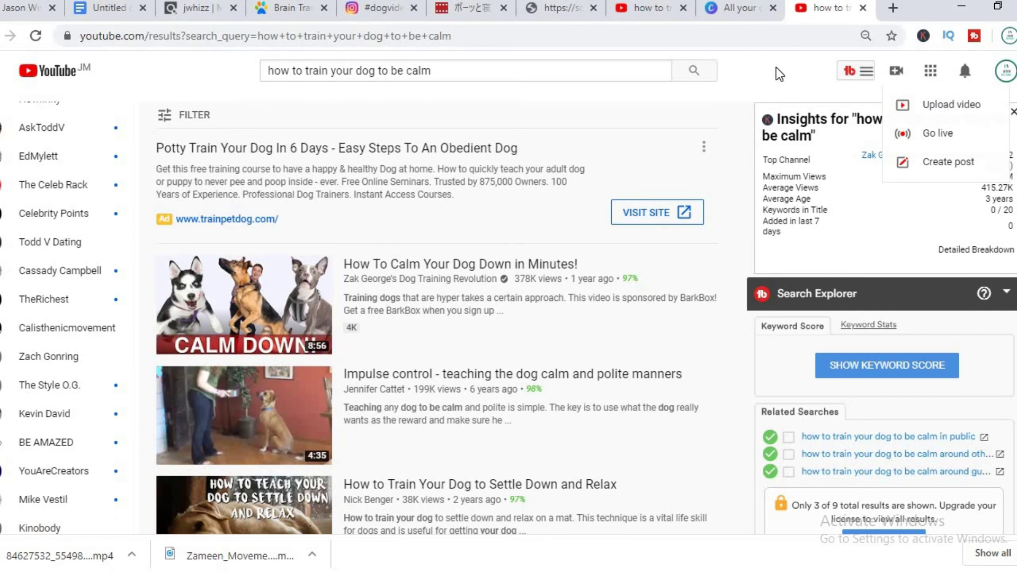
{"action": "left_click", "coordinate": [777, 68]}
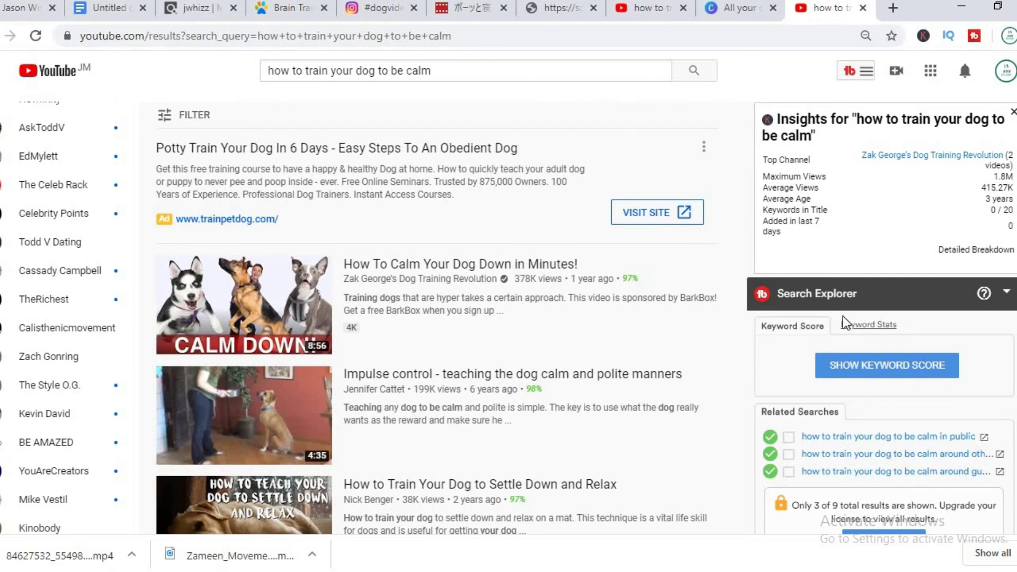
{"action": "left_click", "coordinate": [864, 367]}
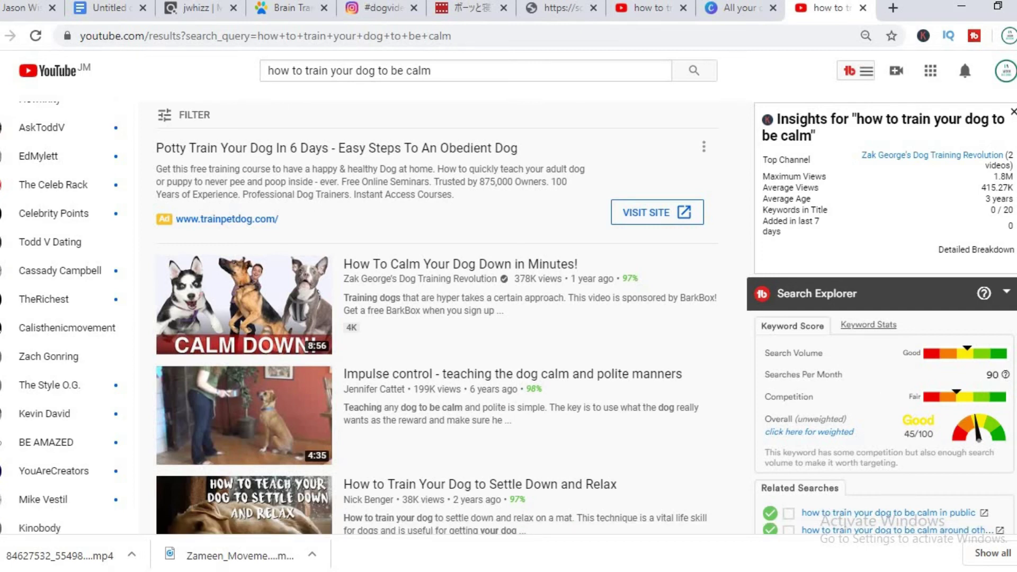
{"action": "scroll", "coordinate": [586, 318], "scroll_direction": "down", "scroll_amount": 2}
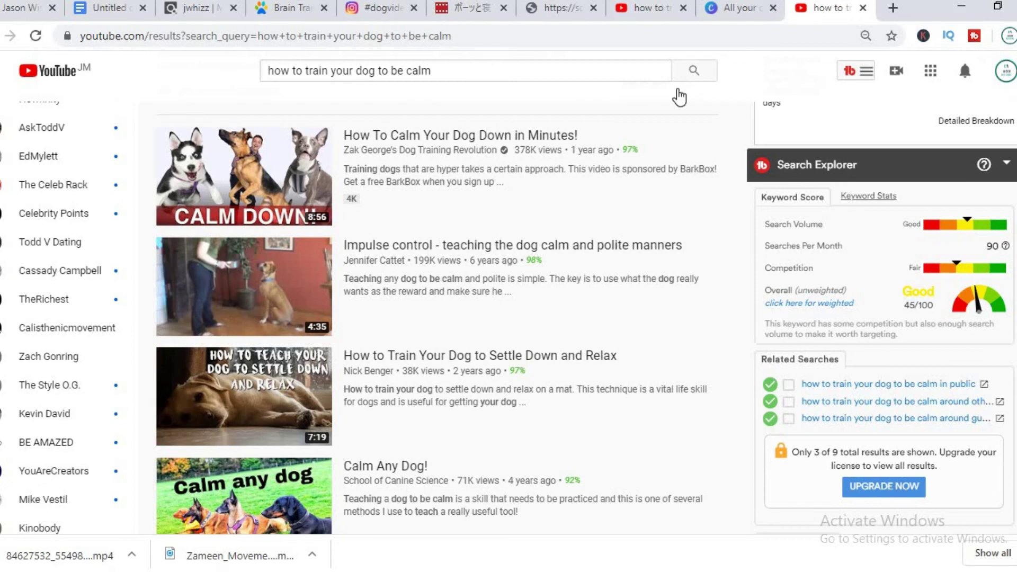
- On the poop-training search tab, show the keyword score for 'how to train your dog to poop in one place inside' (54/100)
{"action": "left_click", "coordinate": [643, 9]}
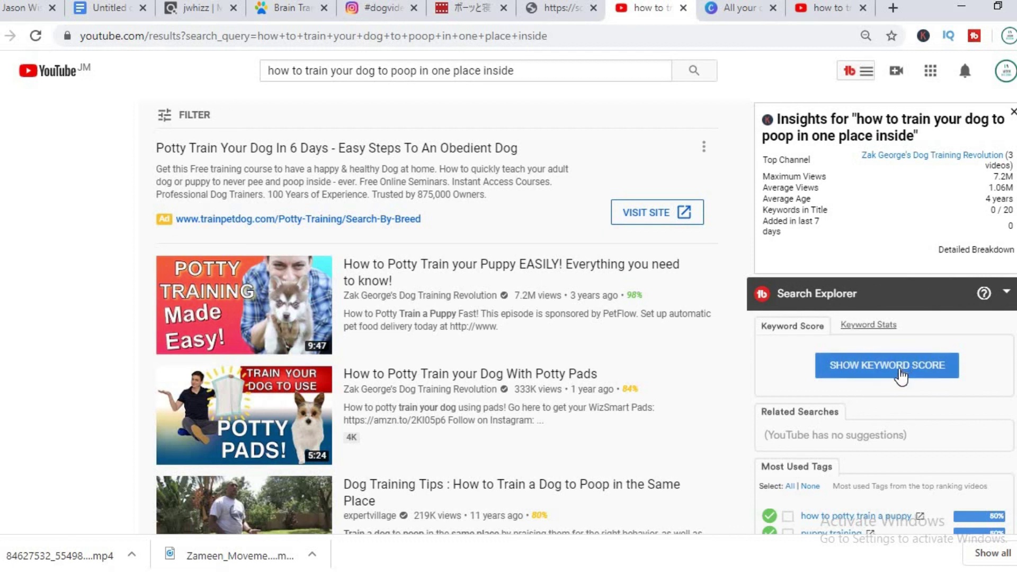
{"action": "left_click", "coordinate": [902, 375]}
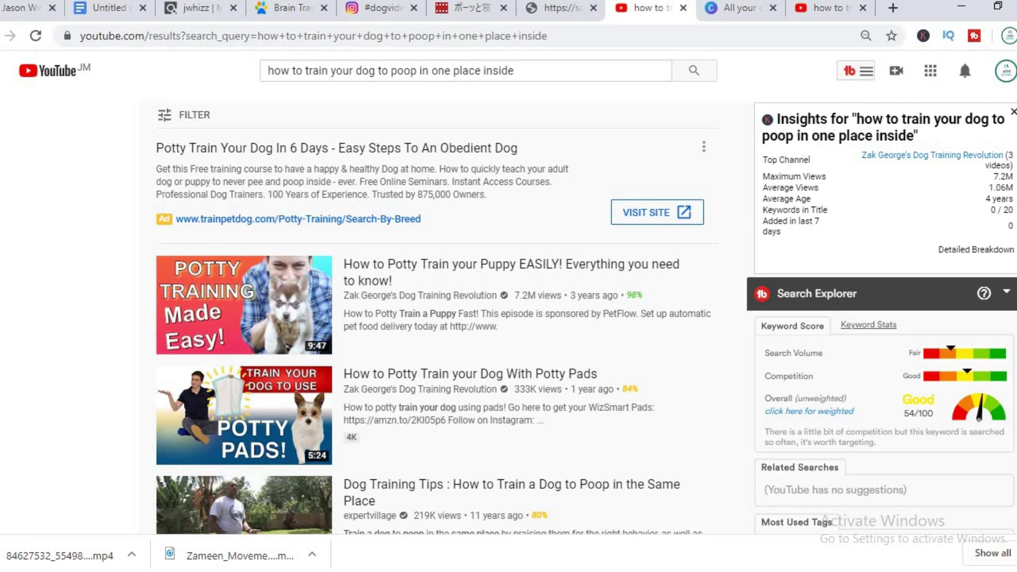
{"action": "scroll", "coordinate": [583, 317], "scroll_direction": "down", "scroll_amount": 4}
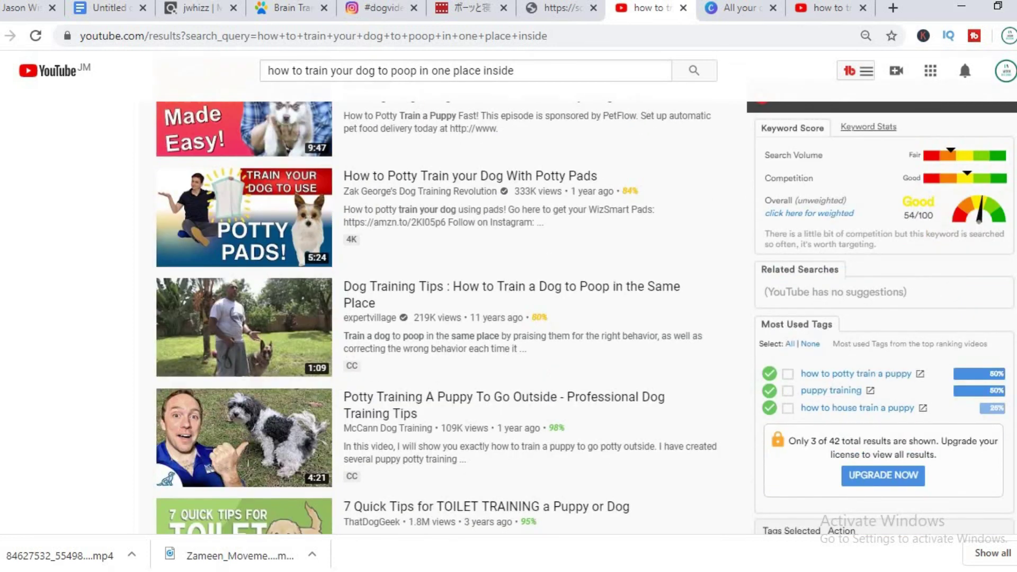
{"action": "scroll", "coordinate": [582, 318], "scroll_direction": "up", "scroll_amount": 4}
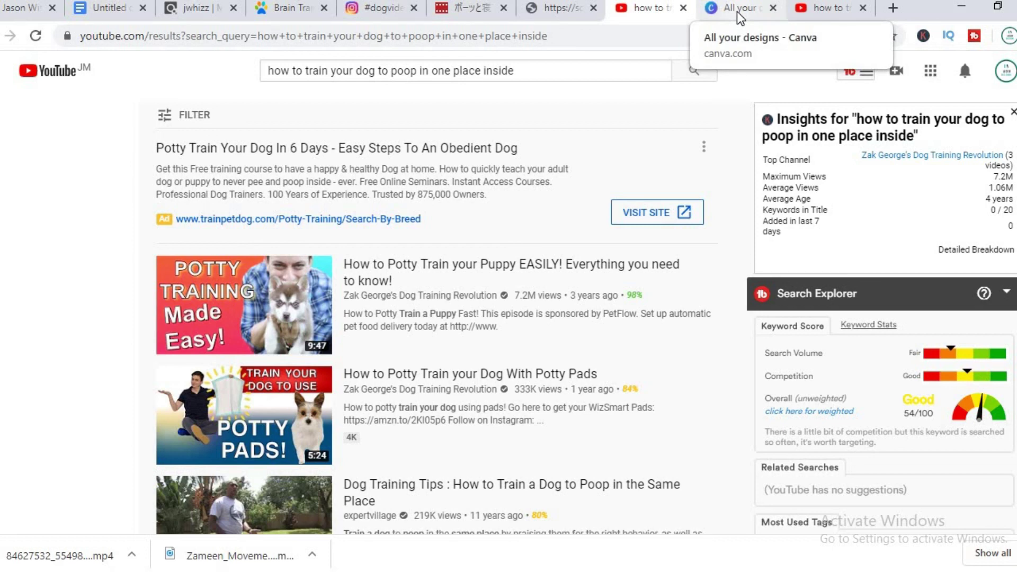
- Switch to Canva's All your designs page listing the existing thumbnail designs
{"action": "left_click", "coordinate": [740, 18]}
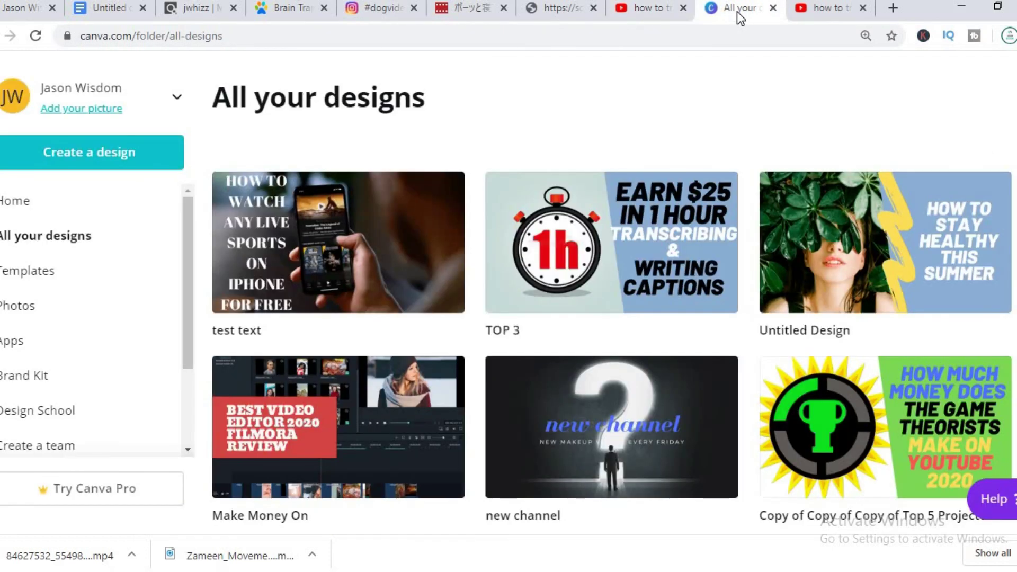